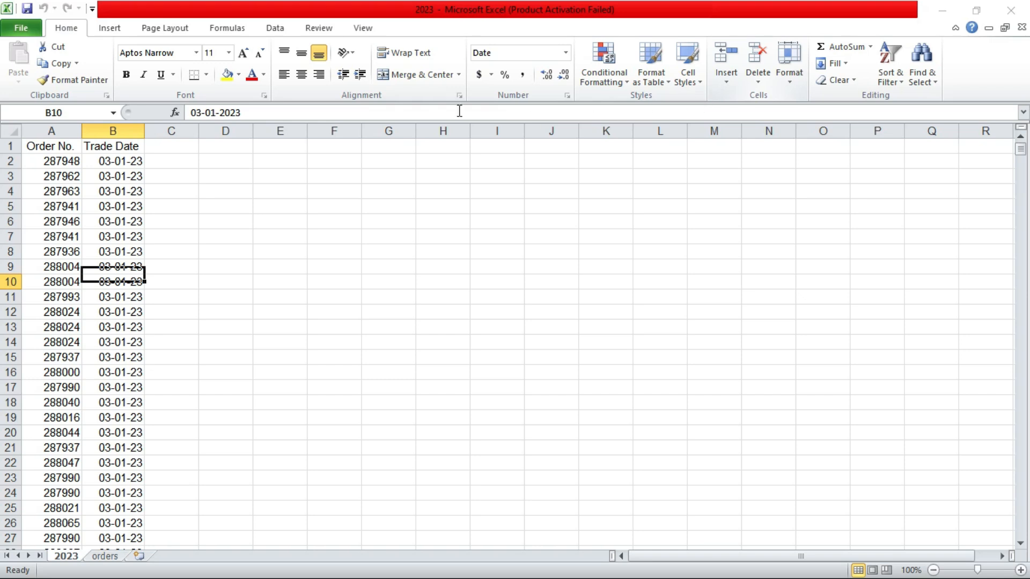
Step: Open Advanced Filter on the 2023 sheet and set the list range to A2:B39354
drag(62, 129, 92, 134)
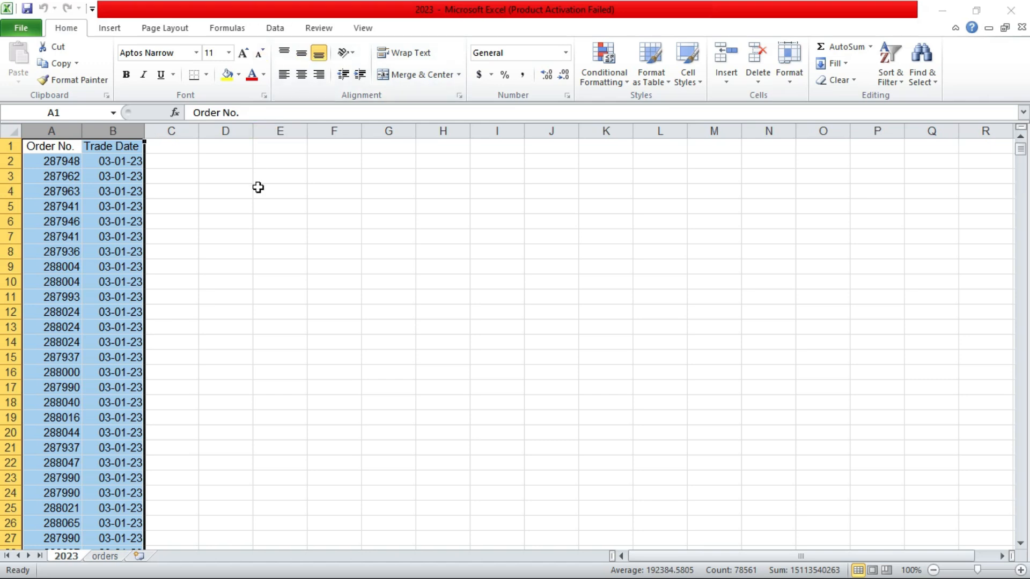
click(240, 161)
click(236, 146)
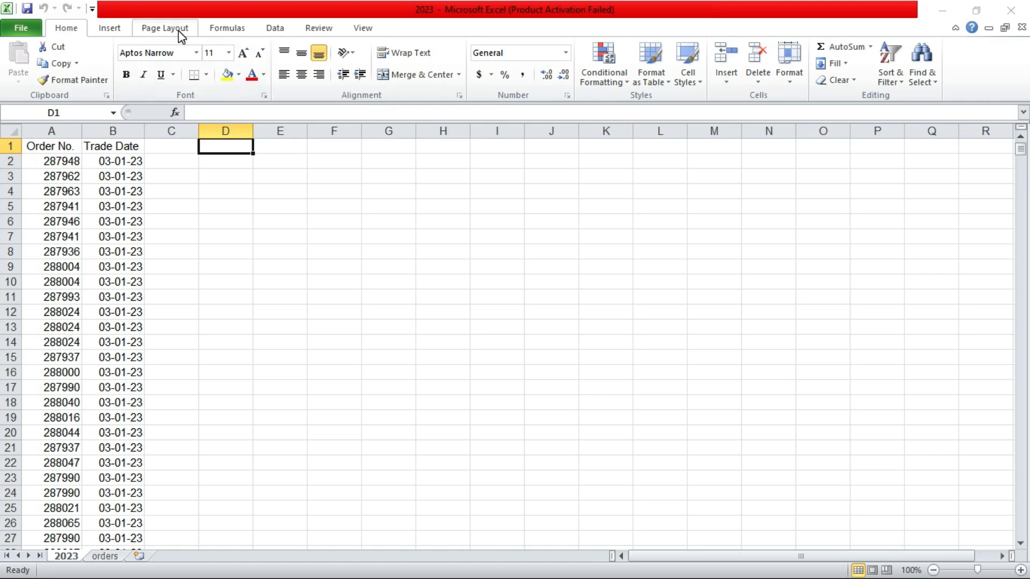
click(271, 30)
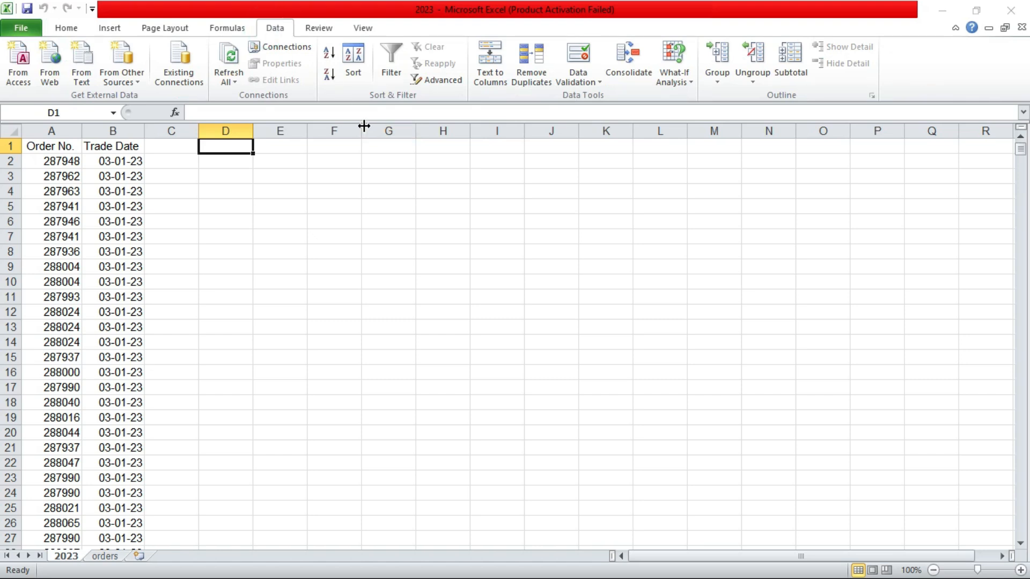
click(441, 80)
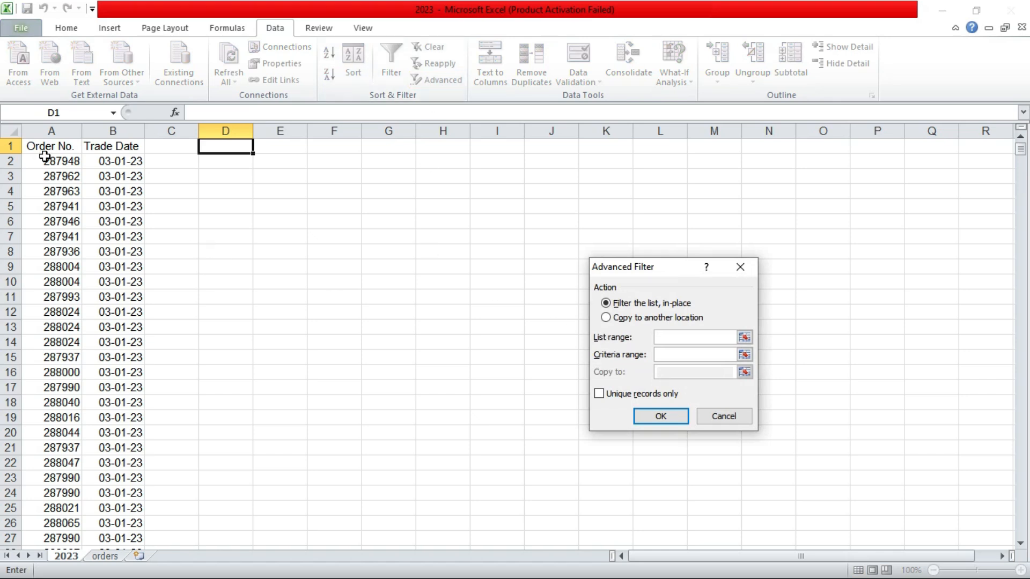
click(45, 159)
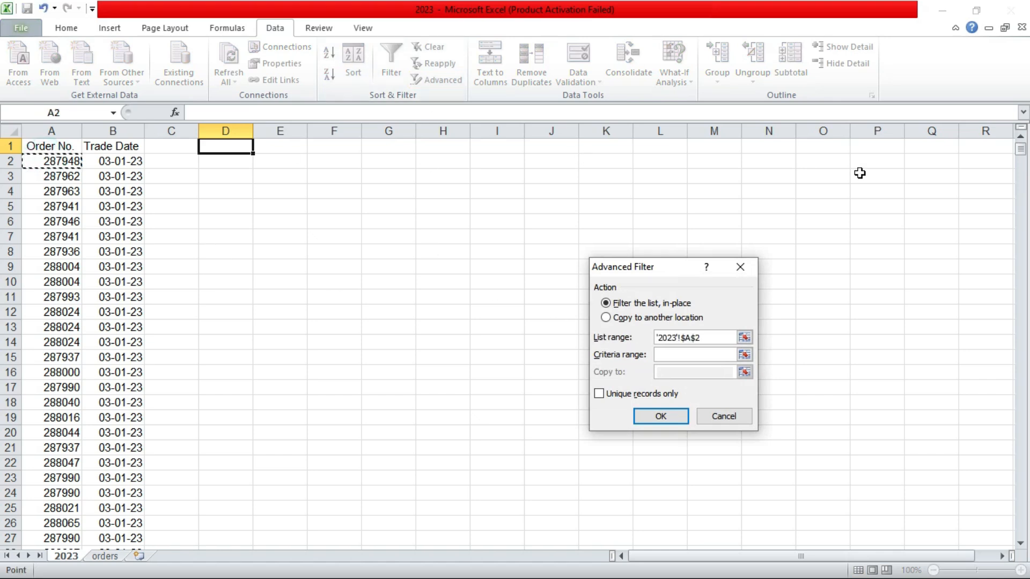
drag(1020, 150, 1020, 550)
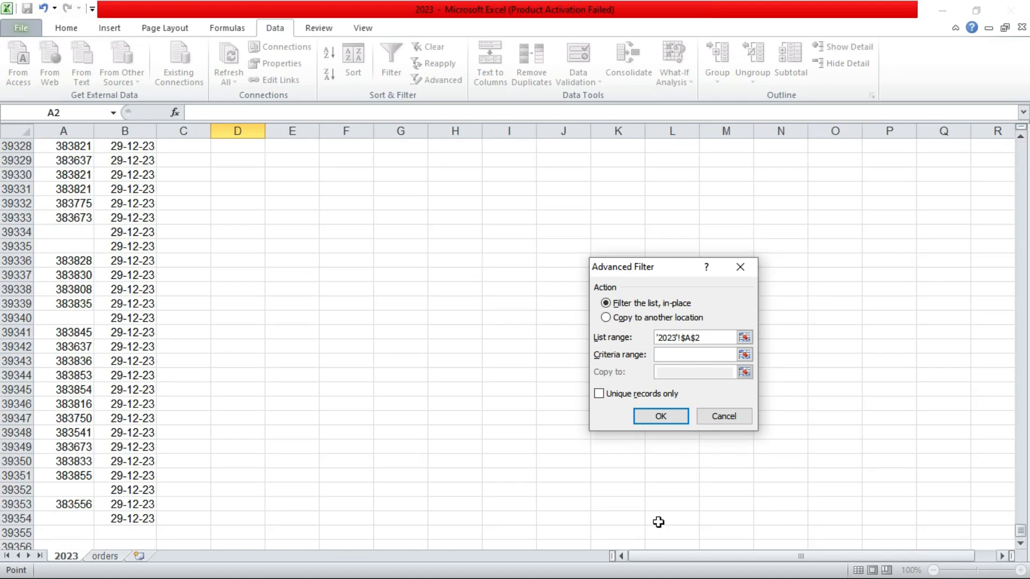
shift+click(143, 520)
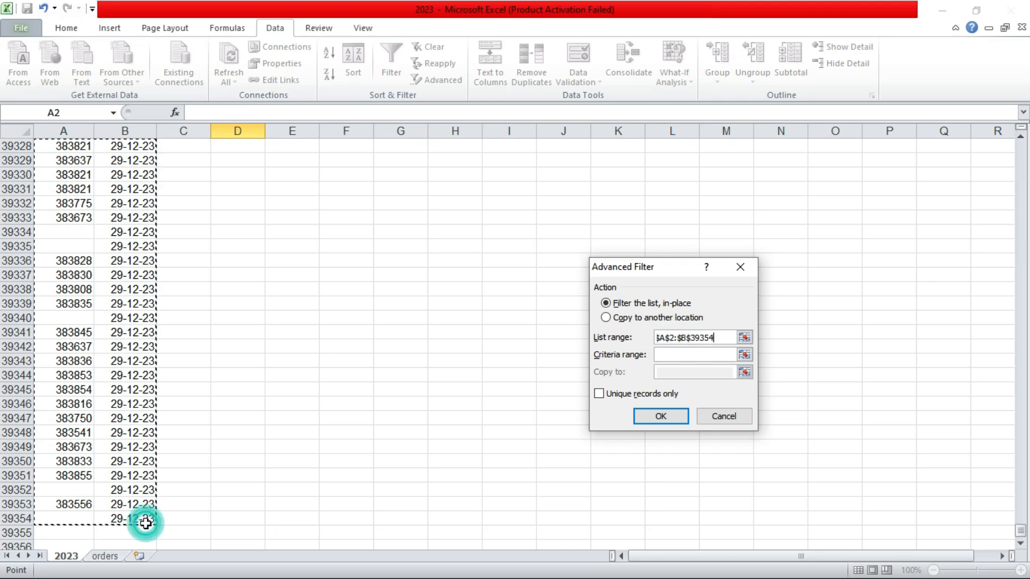
Step: Set the criteria range to the order numbers in A2:A39354
click(659, 355)
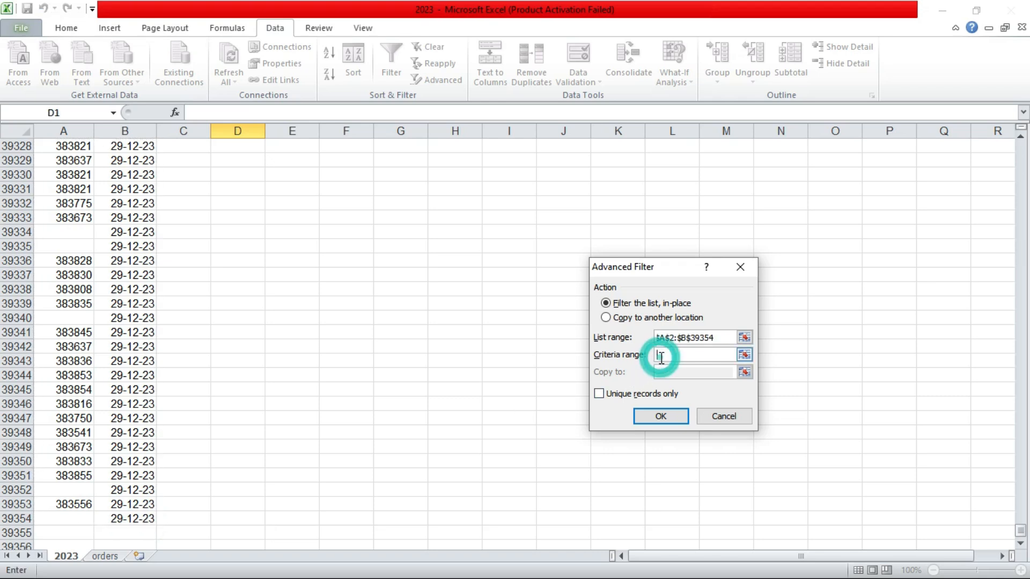
click(70, 520)
drag(1020, 530, 1023, 114)
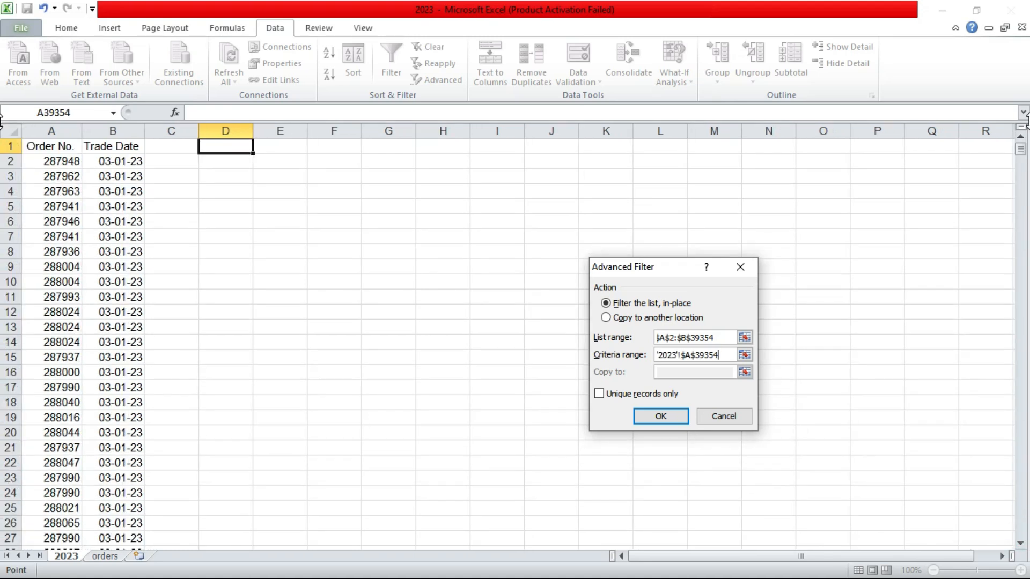
click(69, 160)
key(ctrl+shift+Down)
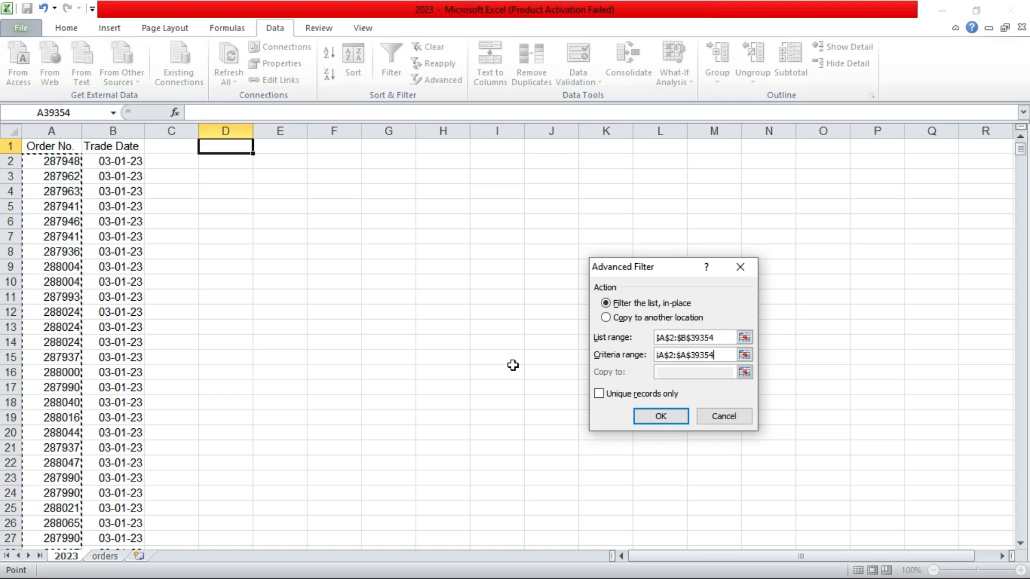
Step: Choose copying to another location at D1 with unique records only, and run the filter
click(606, 318)
click(655, 373)
click(212, 148)
click(605, 395)
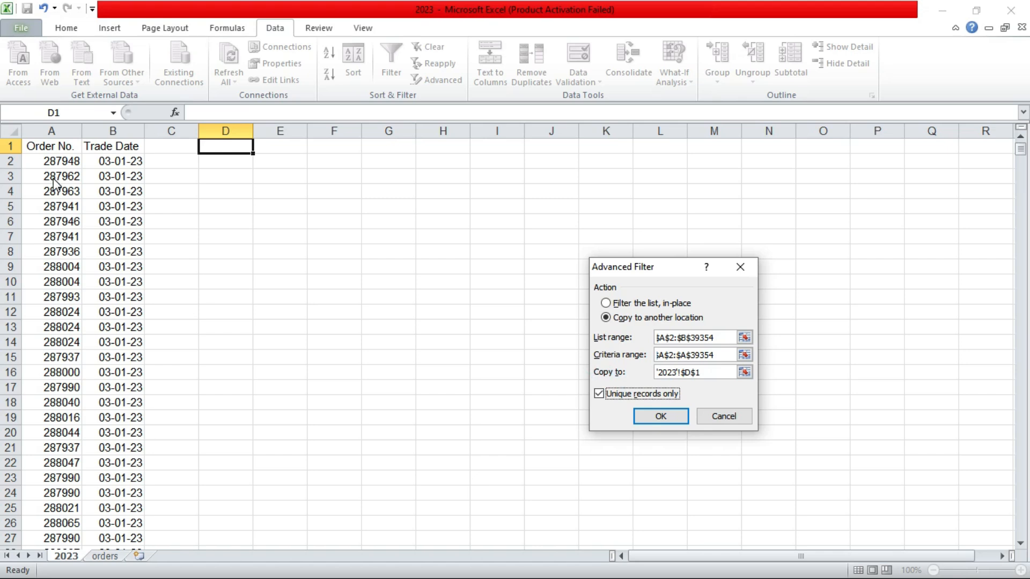
click(660, 416)
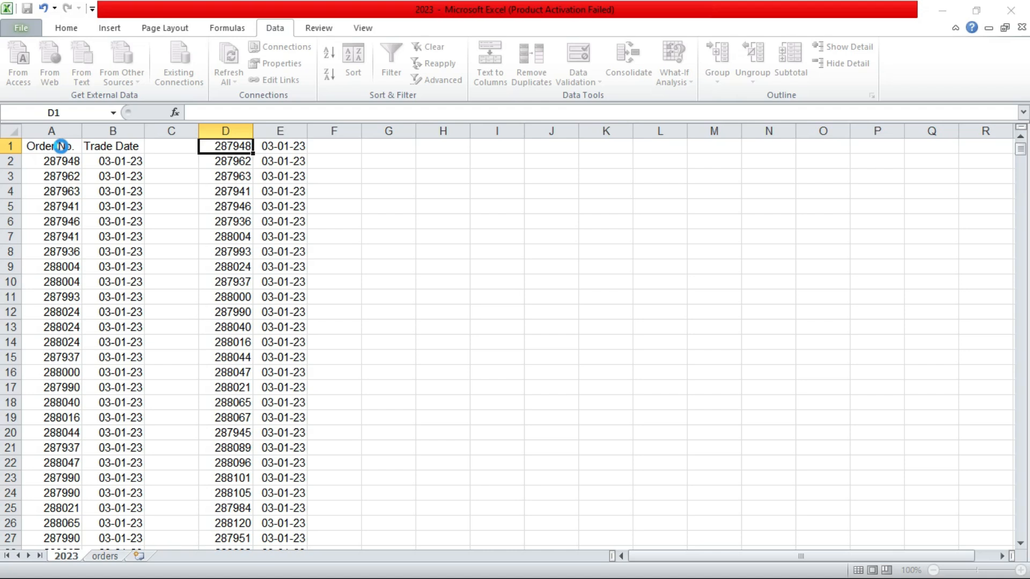
Step: Copy the Order No. and Trade Date headers and insert them at D1, shifting the filtered results down
click(61, 146)
drag(56, 146, 132, 145)
key(ctrl+c)
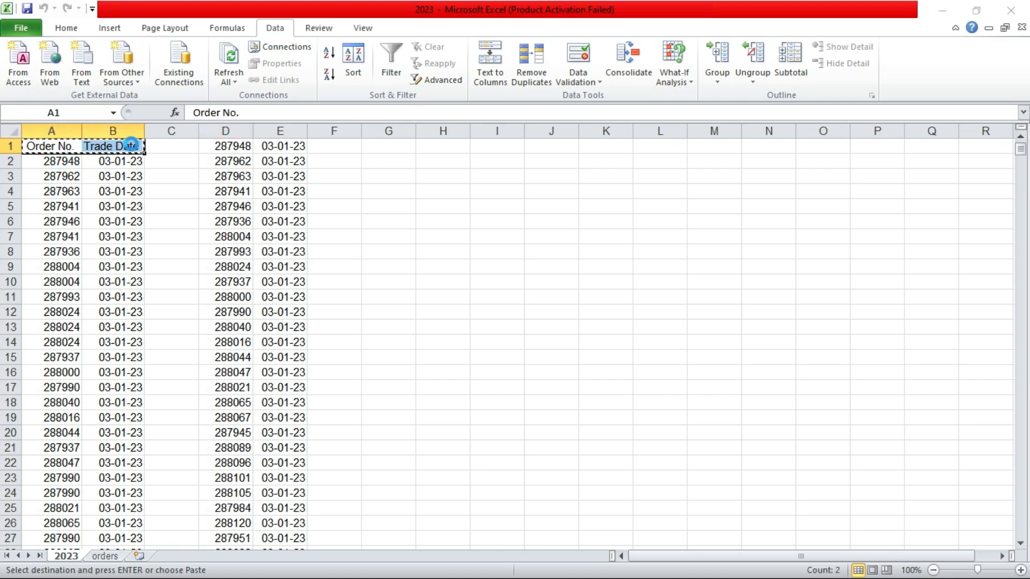
click(207, 146)
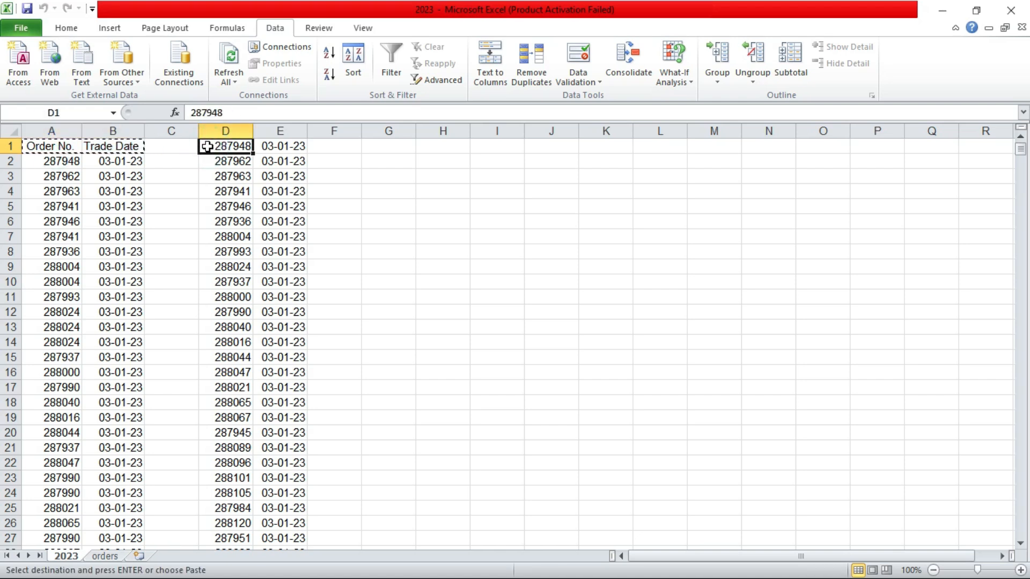
right_click(207, 146)
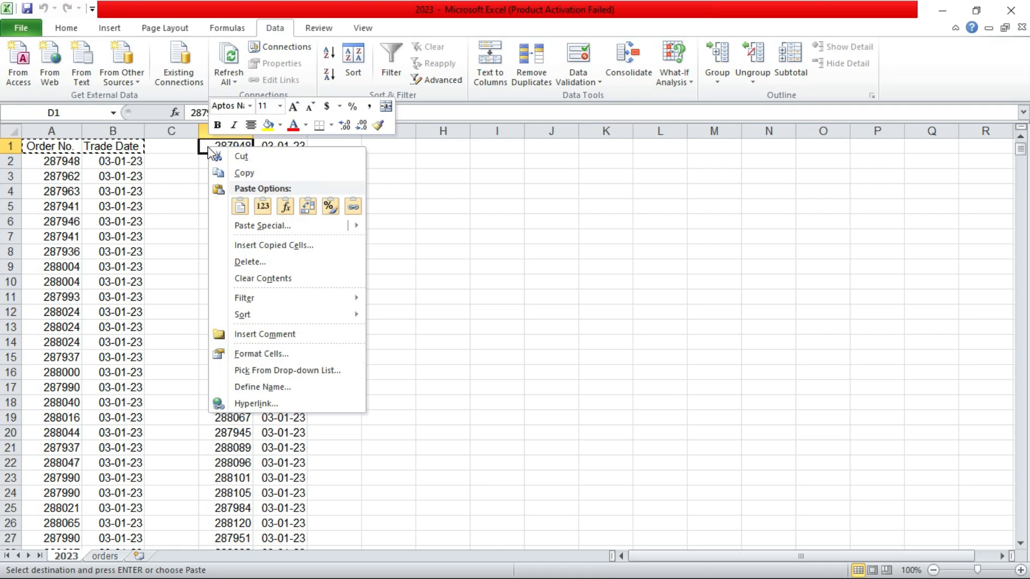
click(242, 246)
click(227, 246)
click(210, 272)
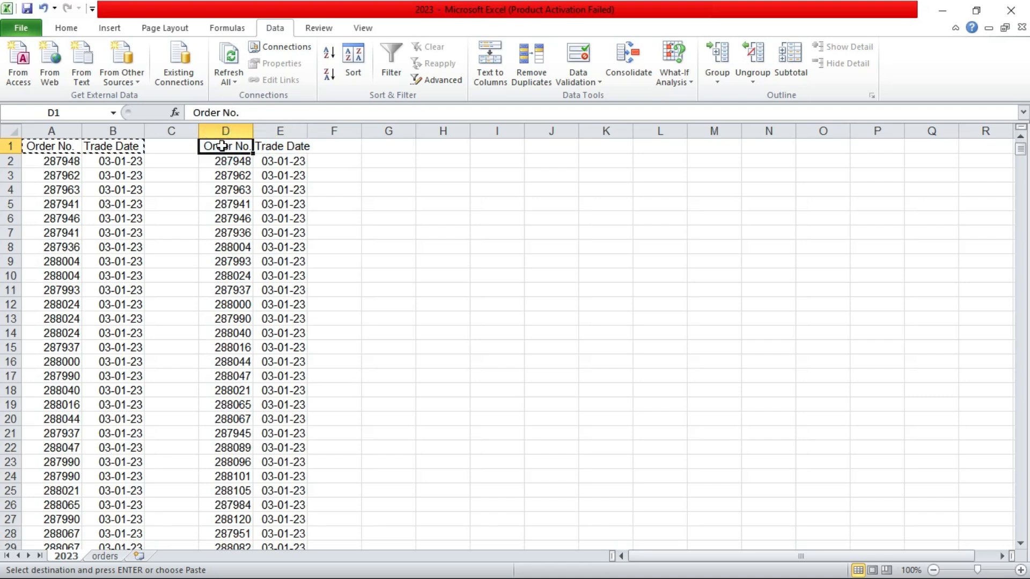
Step: Copy columns D and E holding the filtered unique orders
double_click(220, 146)
drag(1019, 151, 1026, 398)
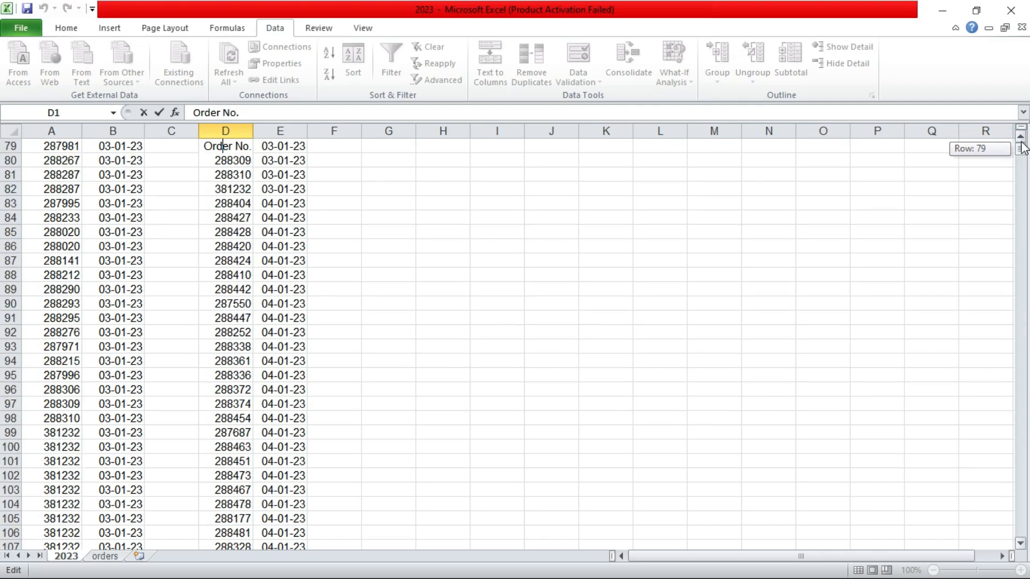
click(1019, 148)
click(1021, 155)
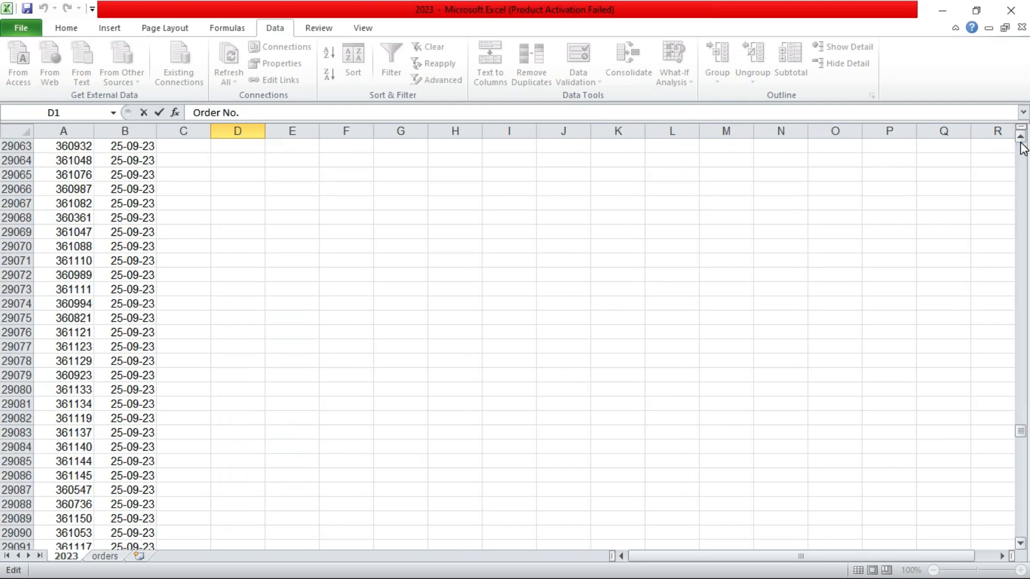
drag(1022, 432, 1024, 424)
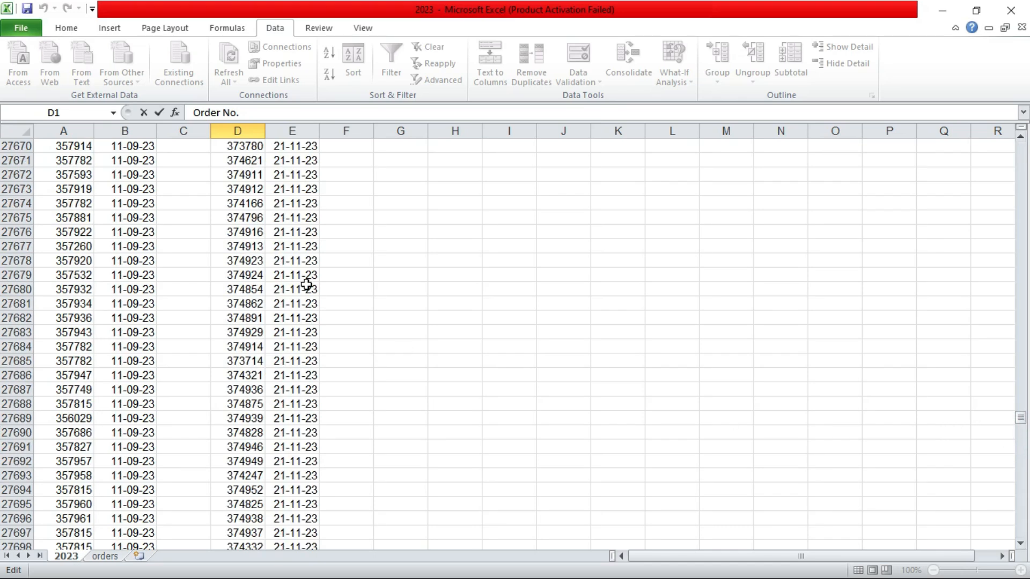
drag(237, 131, 276, 126)
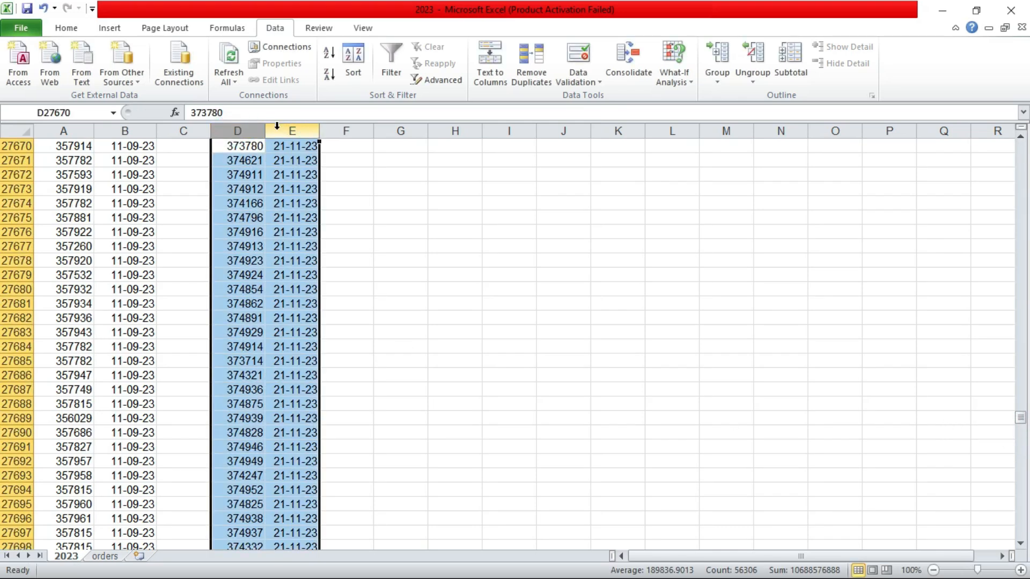
key(ctrl+c)
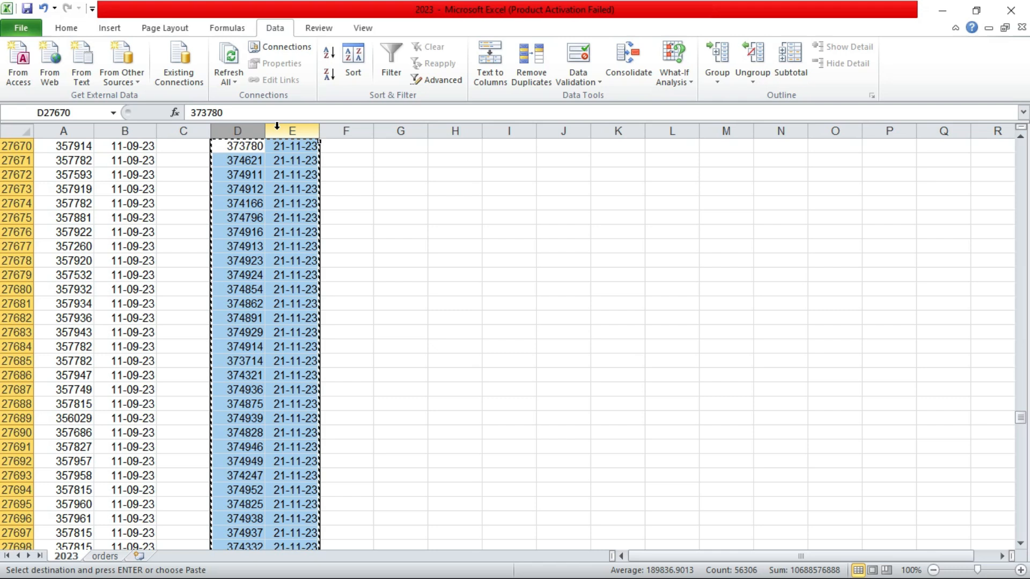
Step: Paste the copied columns into a new sheet and rename that sheet unique ordes
click(139, 556)
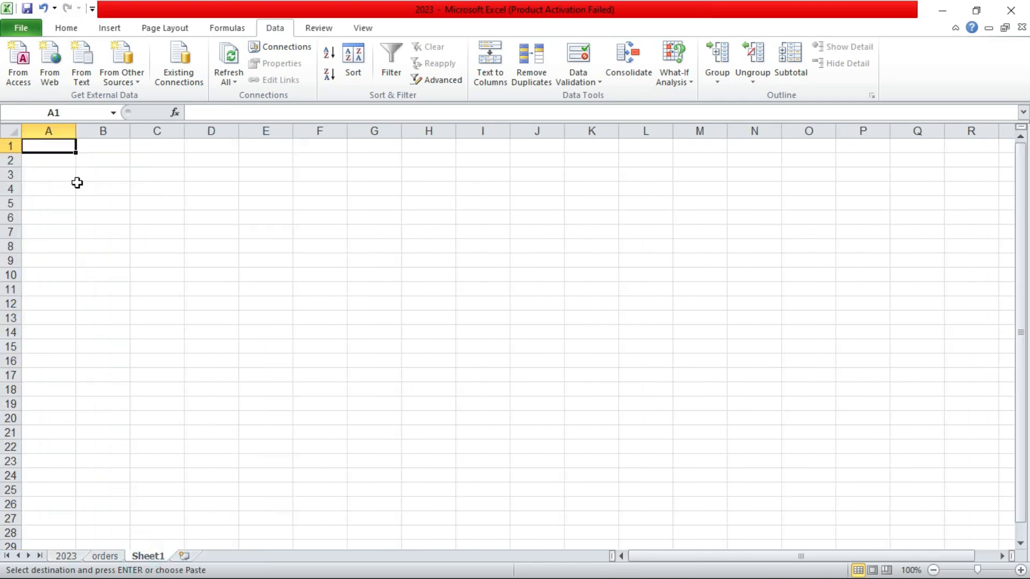
key(ctrl+v)
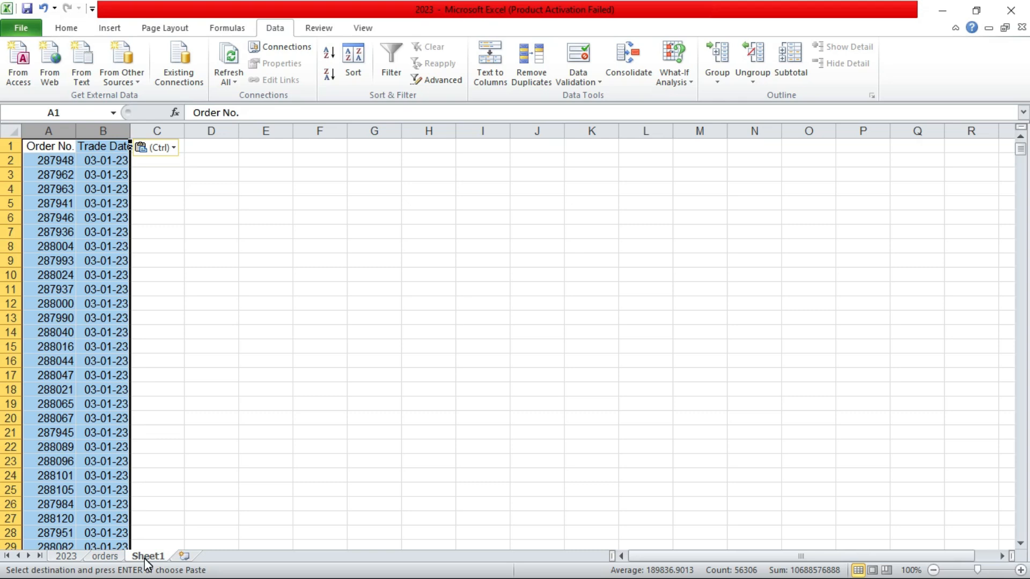
double_click(146, 557)
text(un)
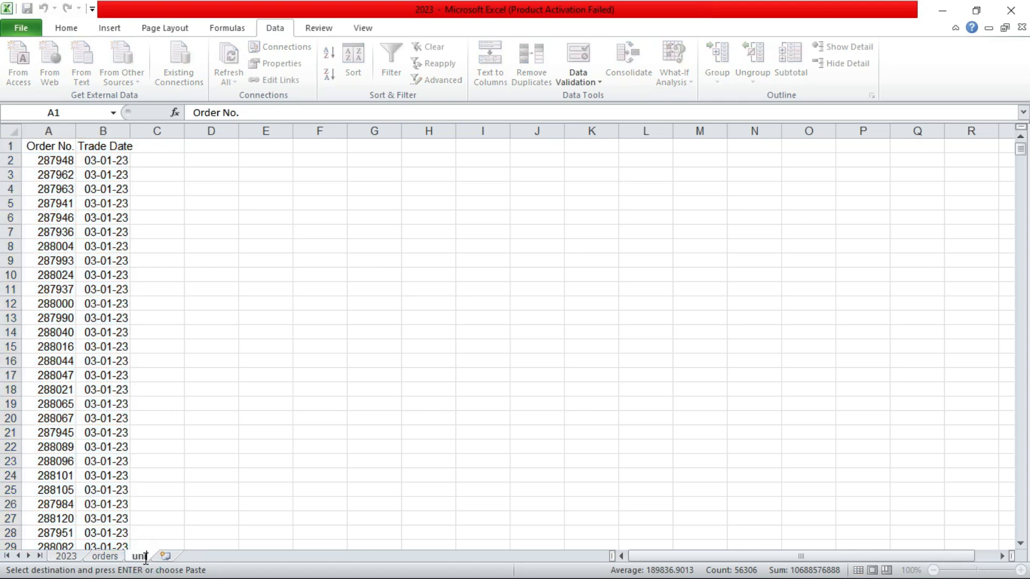
text(ique ordes)
key(Return)
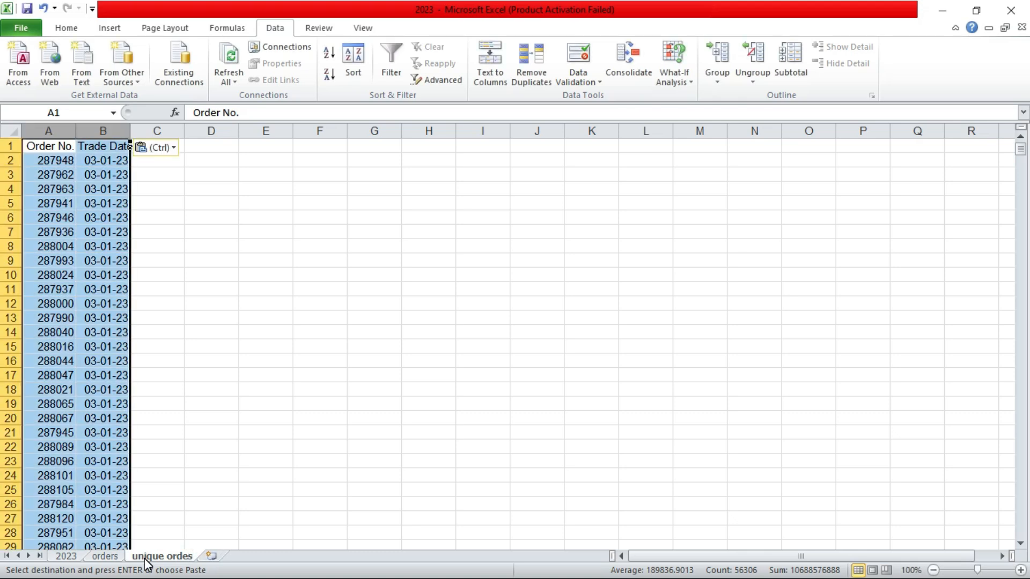
Step: Open Advanced Filter on the orders sheet with the list range A1:B39354
click(169, 445)
click(113, 557)
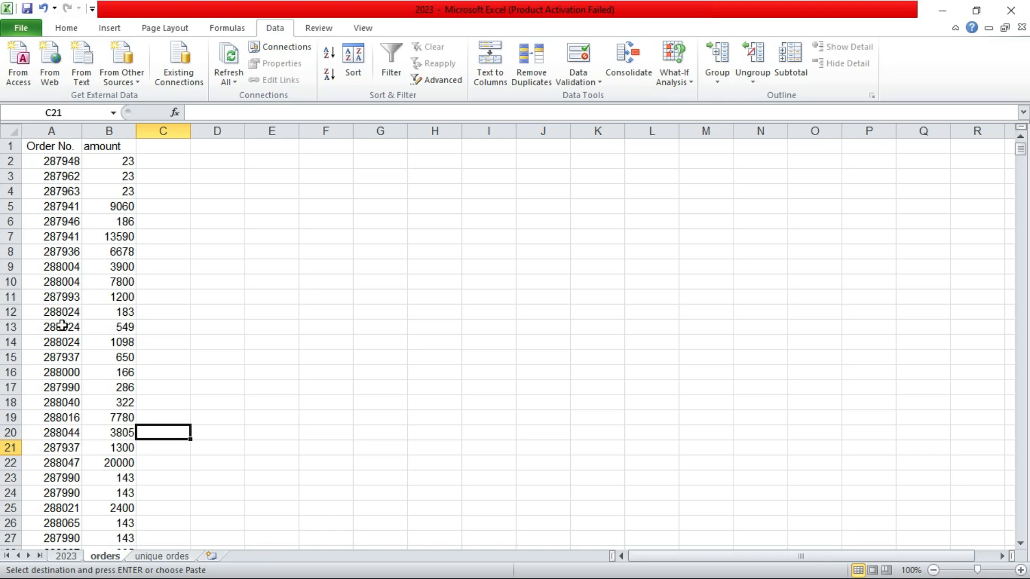
click(53, 146)
drag(1021, 150, 1024, 536)
shift+click(133, 516)
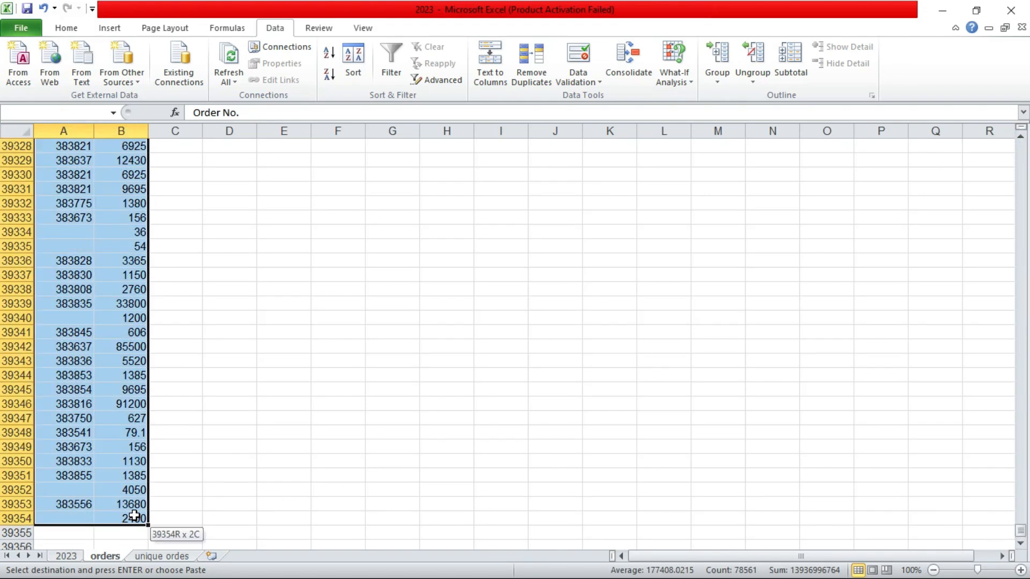
click(428, 80)
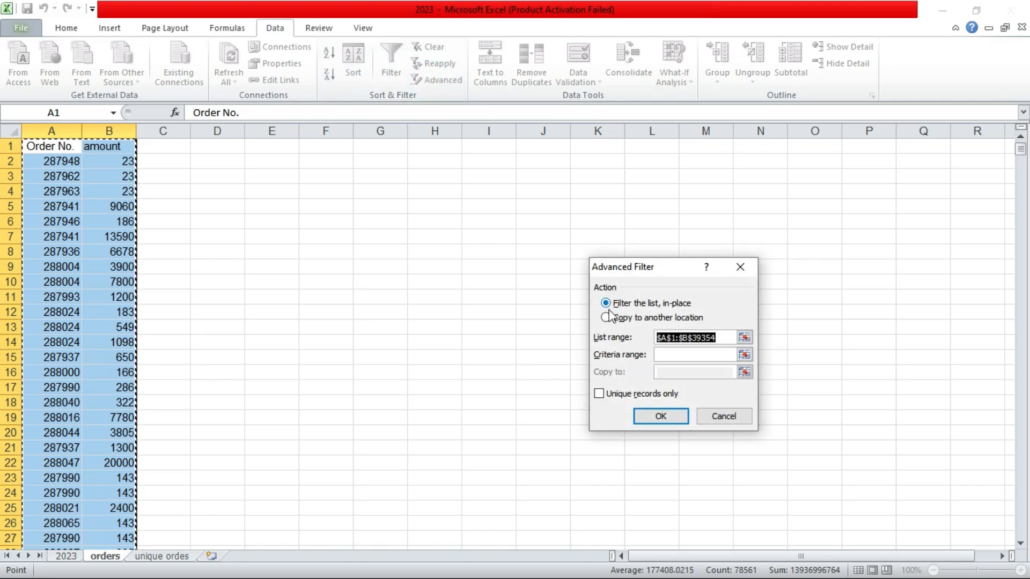
Step: Set the criteria range to the order numbers in A2:A39354
click(665, 357)
click(59, 159)
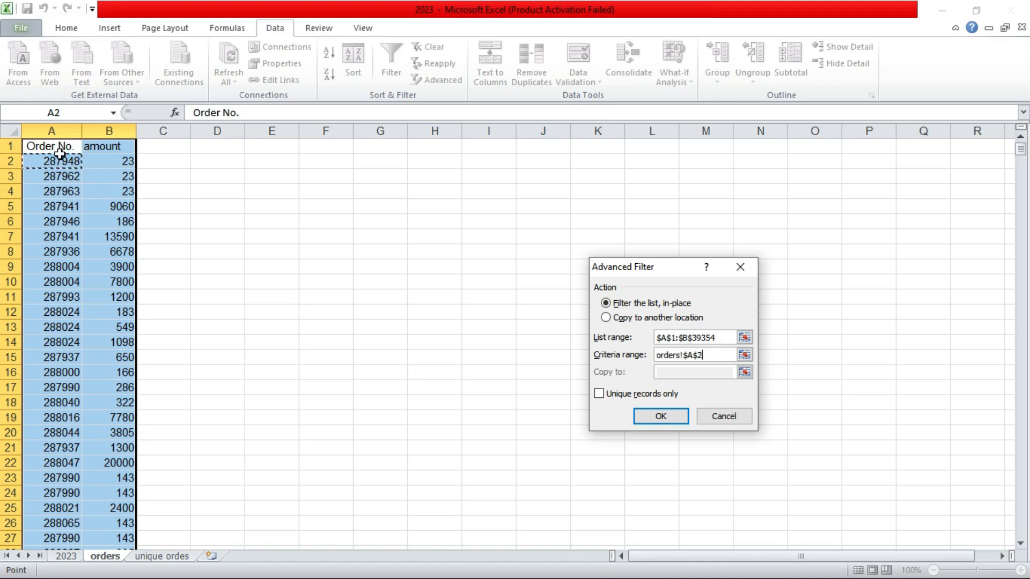
drag(1020, 150, 1021, 534)
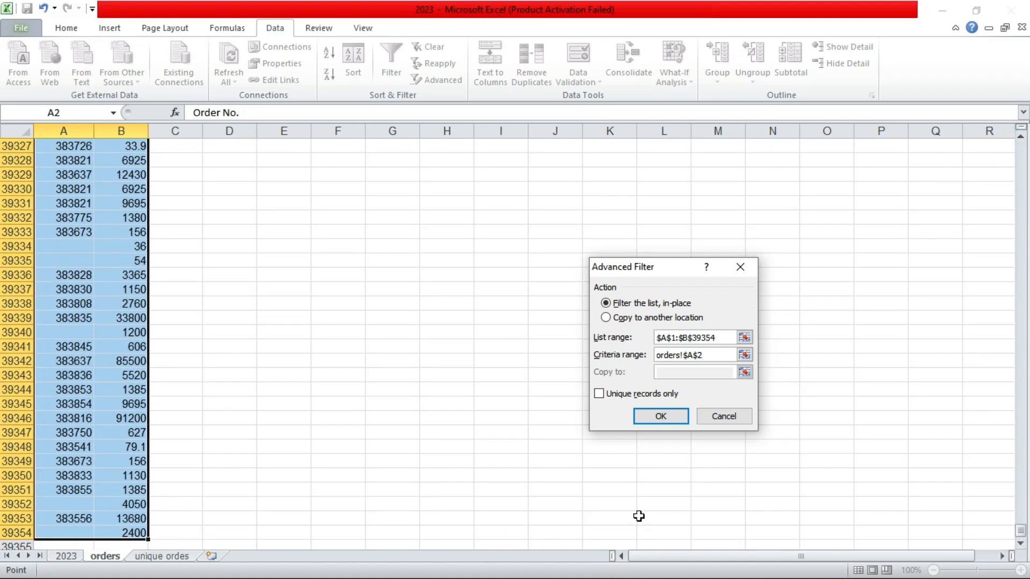
shift+click(69, 534)
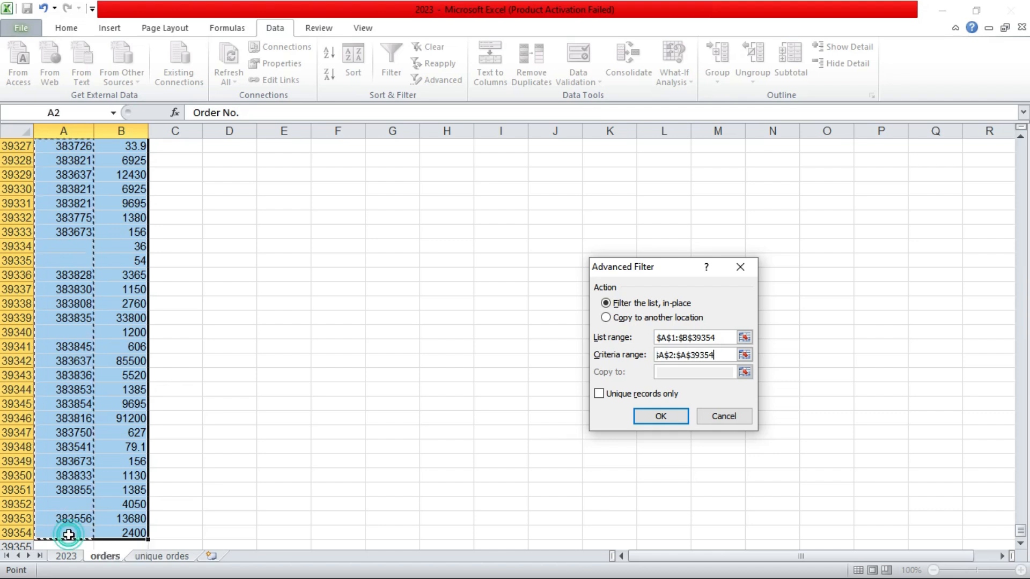
Step: Choose copying to another location at E1 with unique records only, and run the filter
click(606, 318)
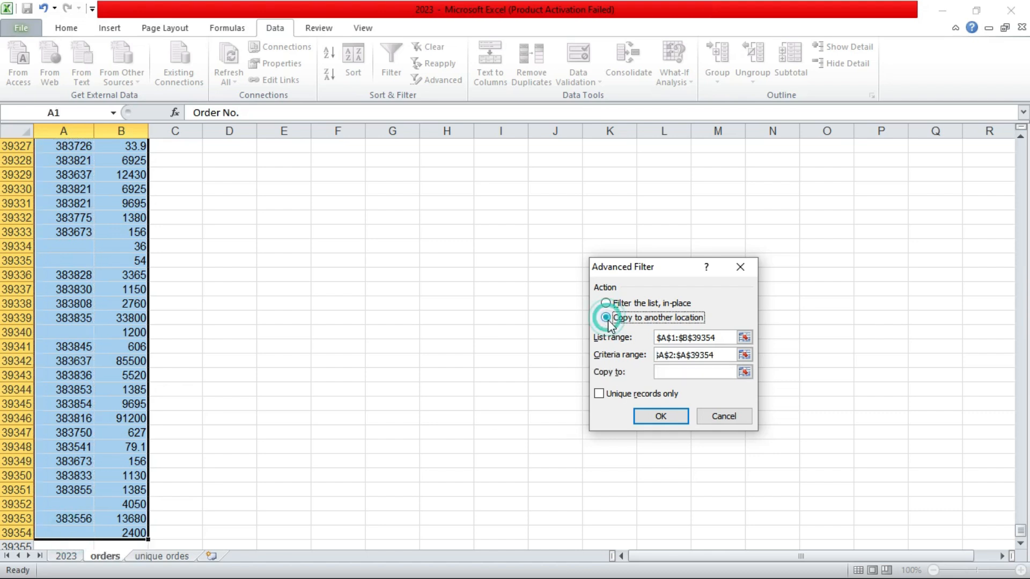
click(710, 373)
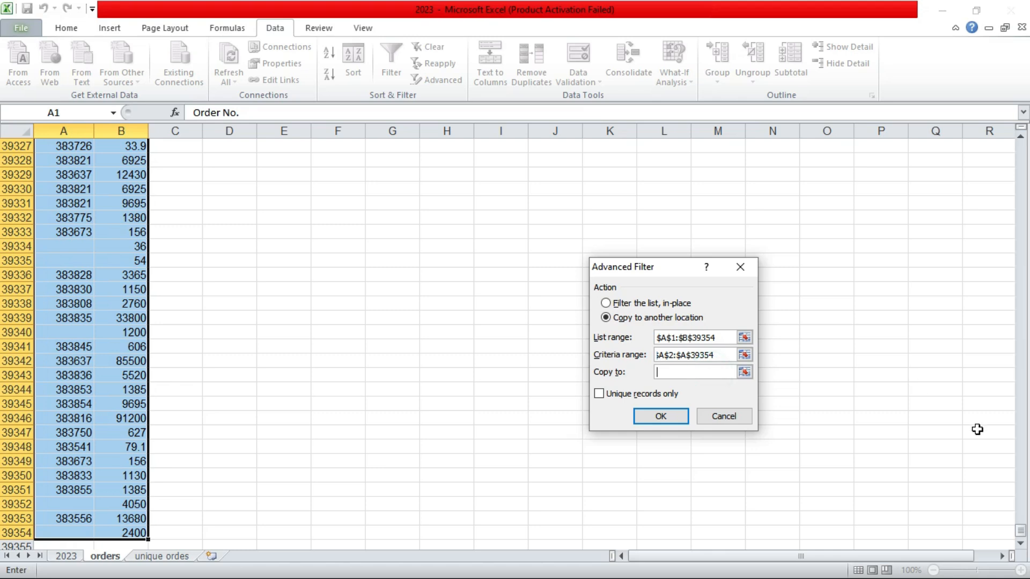
drag(1021, 529, 1028, 140)
click(269, 146)
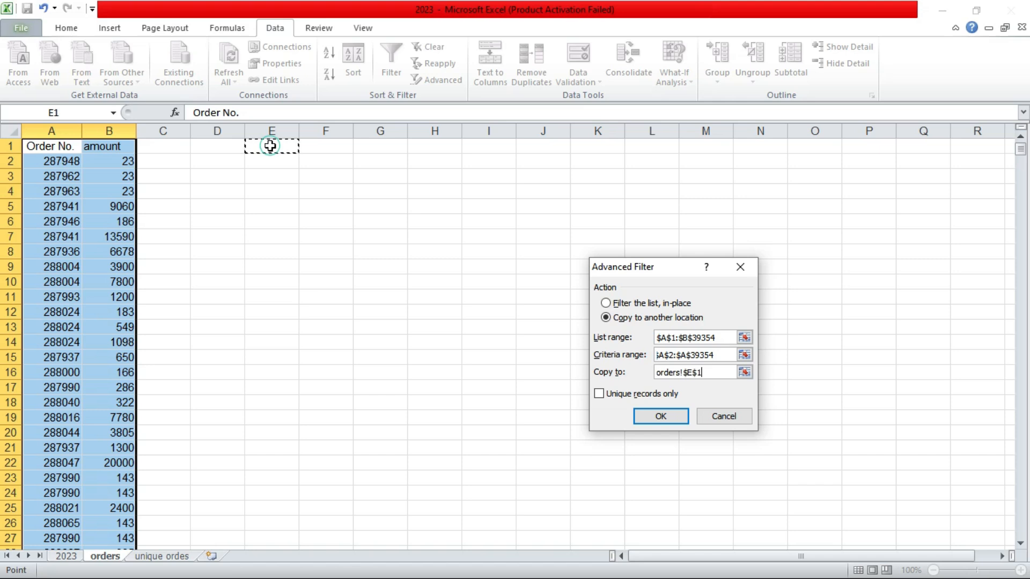
click(600, 394)
click(660, 417)
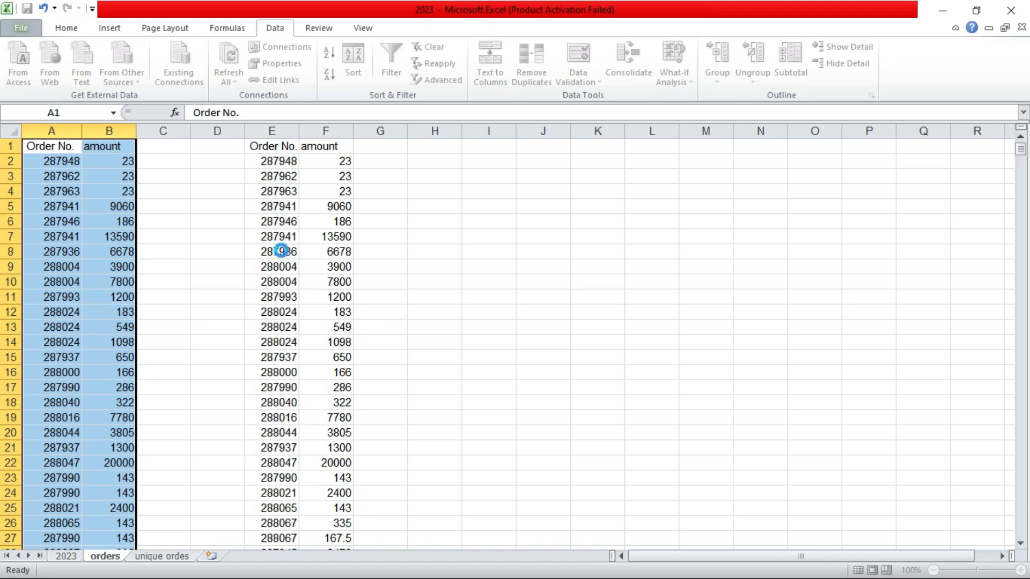
Step: Copy the filtered Order No. and amount results and paste them into a new sheet at A1
drag(266, 131, 319, 134)
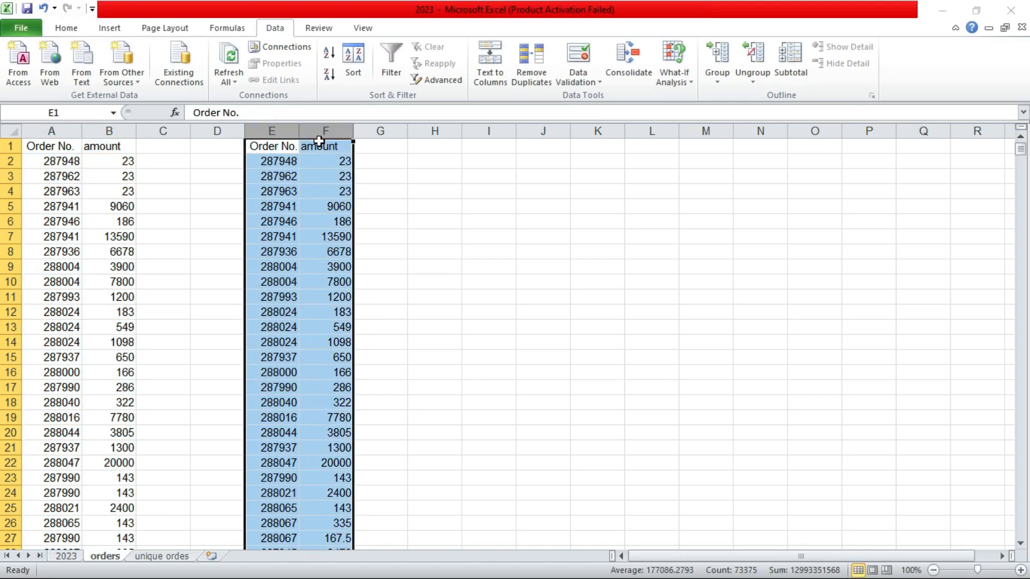
key(ctrl+c)
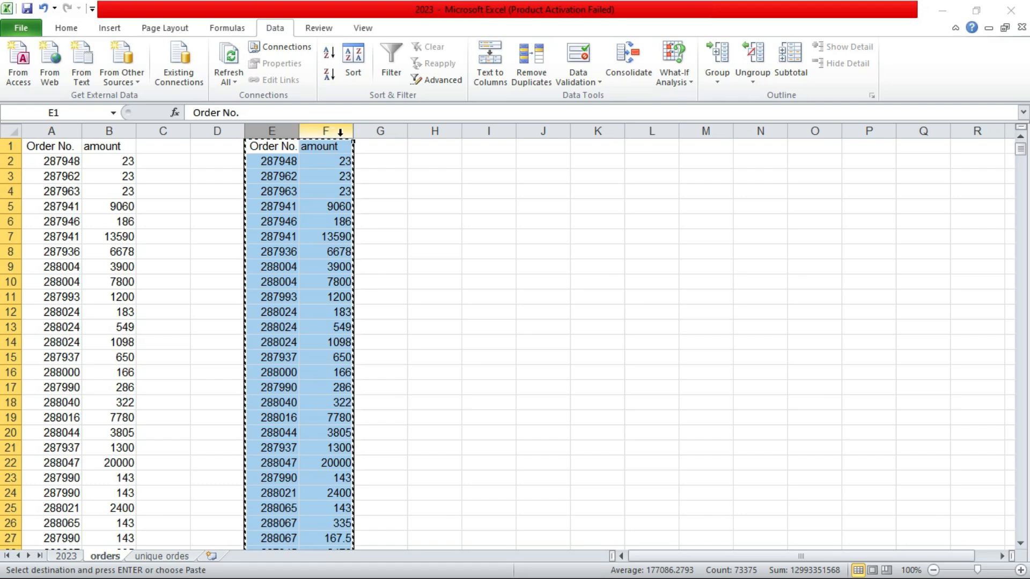
click(211, 556)
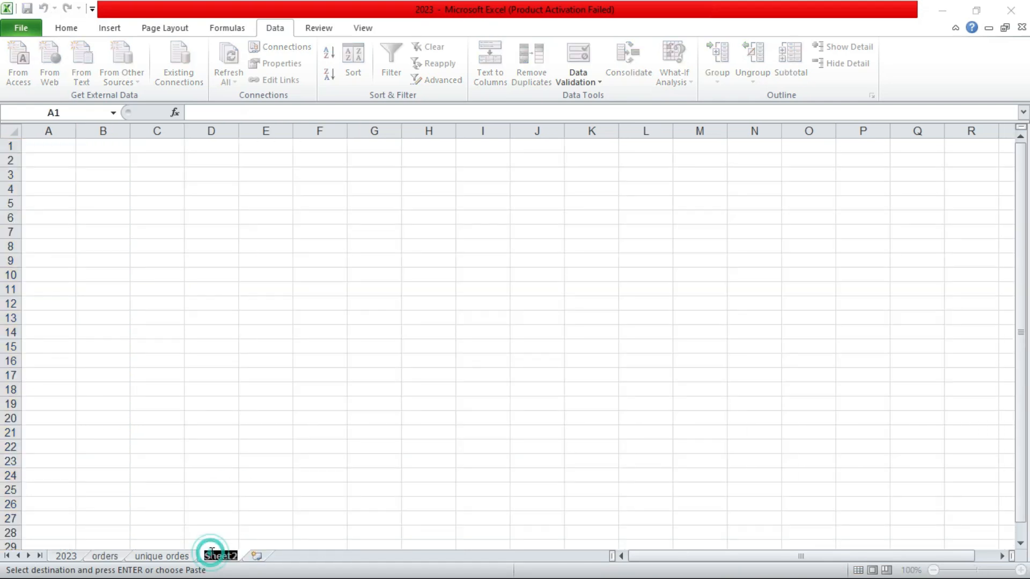
click(67, 146)
key(ctrl+v)
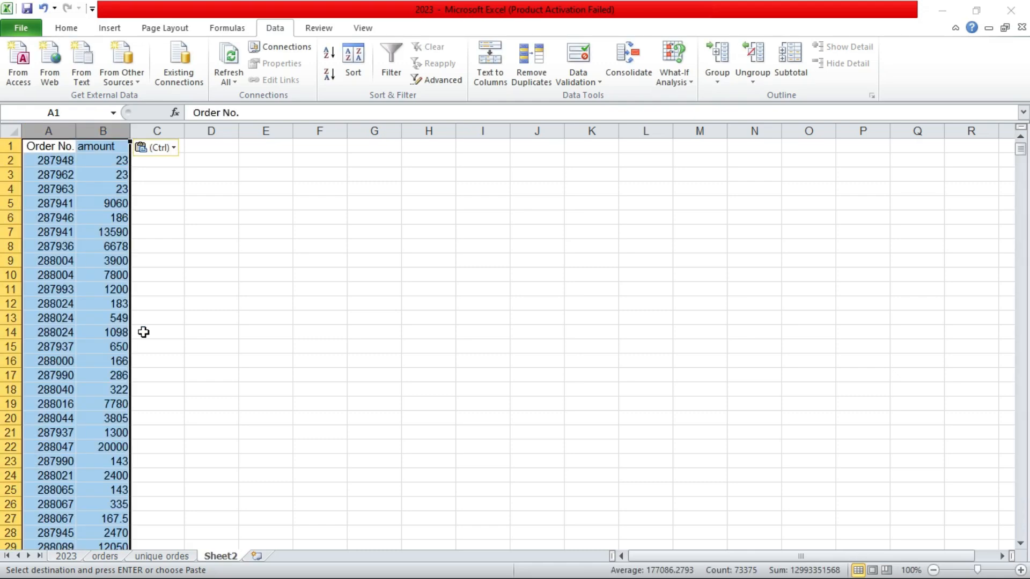
Step: Compare the pasted data on Sheet2 with the order list on the unique ordes sheet
click(156, 347)
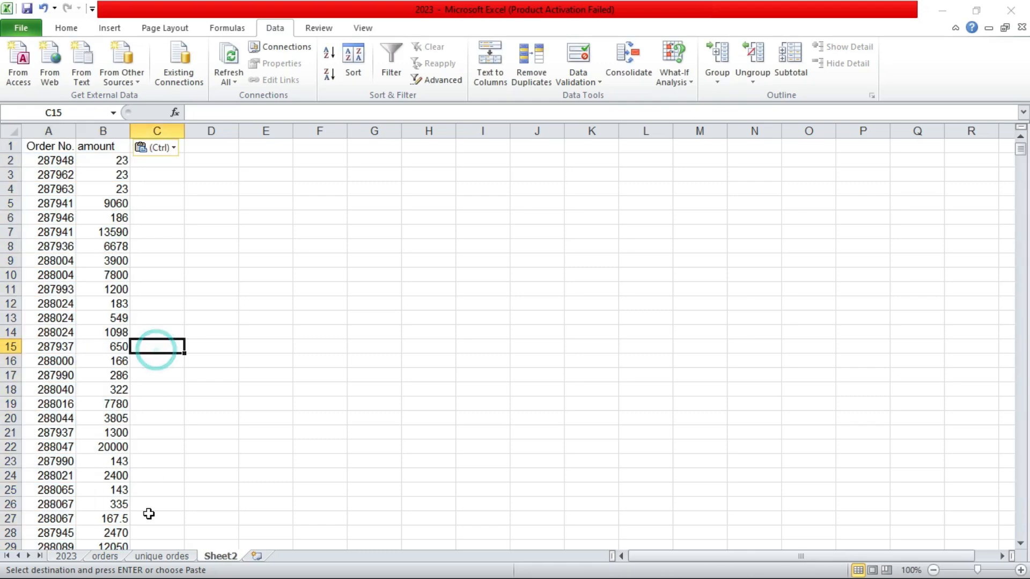
click(161, 556)
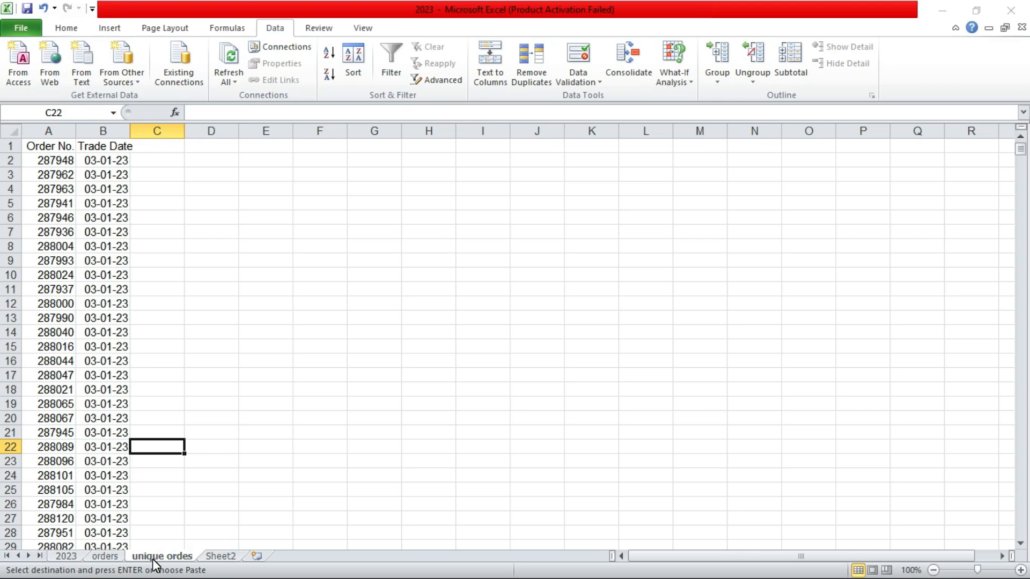
click(212, 557)
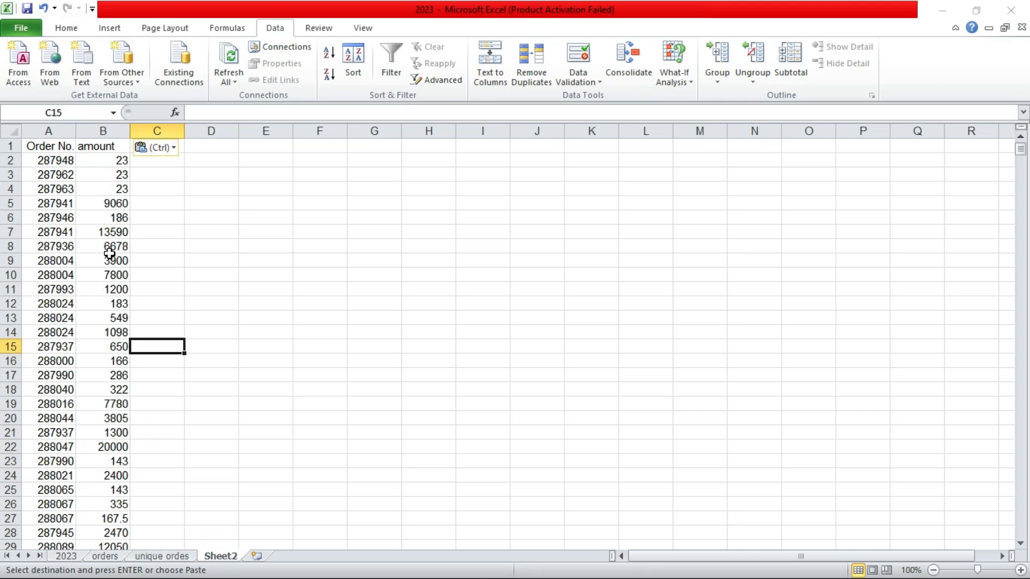
click(99, 219)
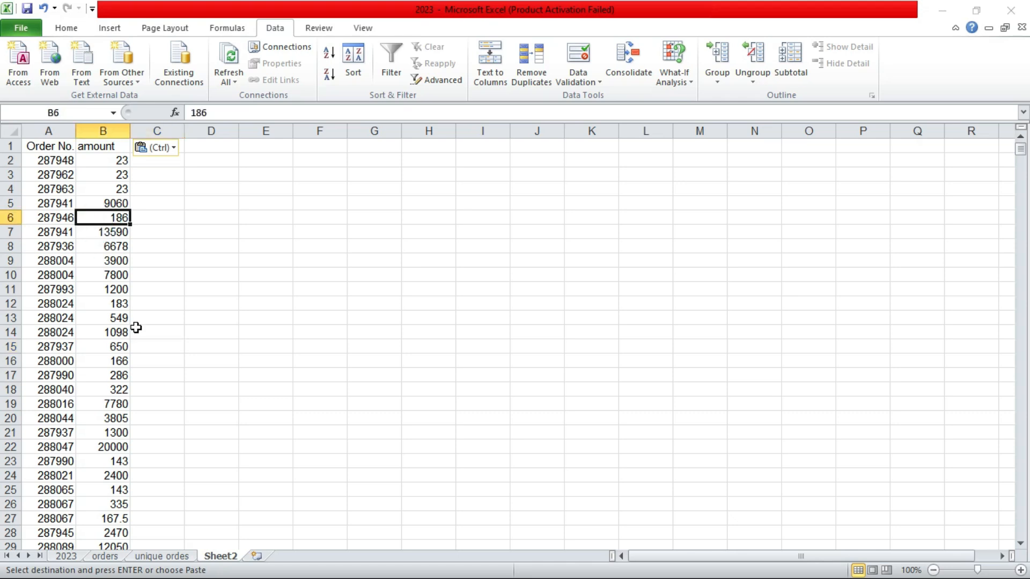
click(172, 558)
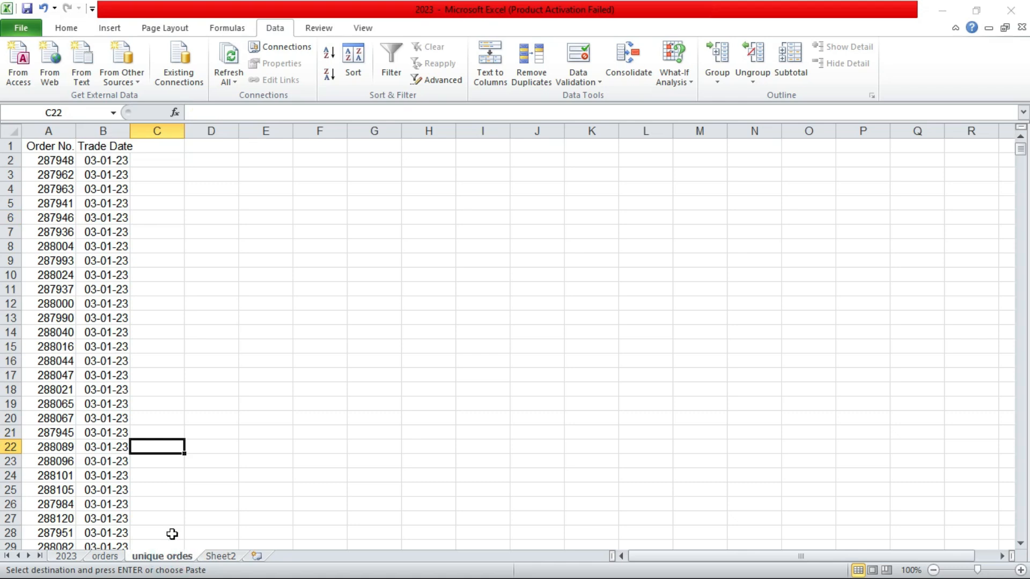
click(65, 160)
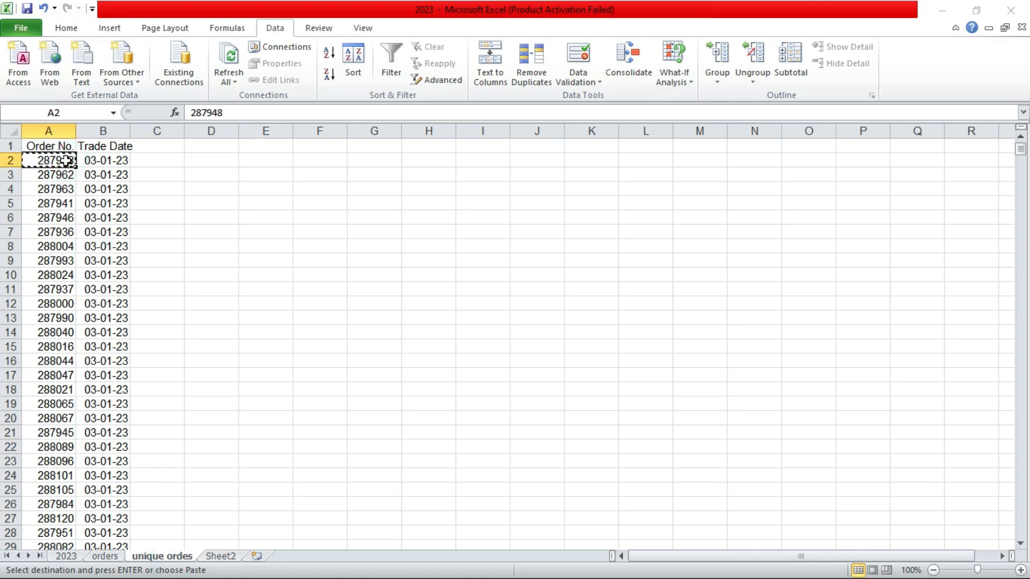
click(214, 558)
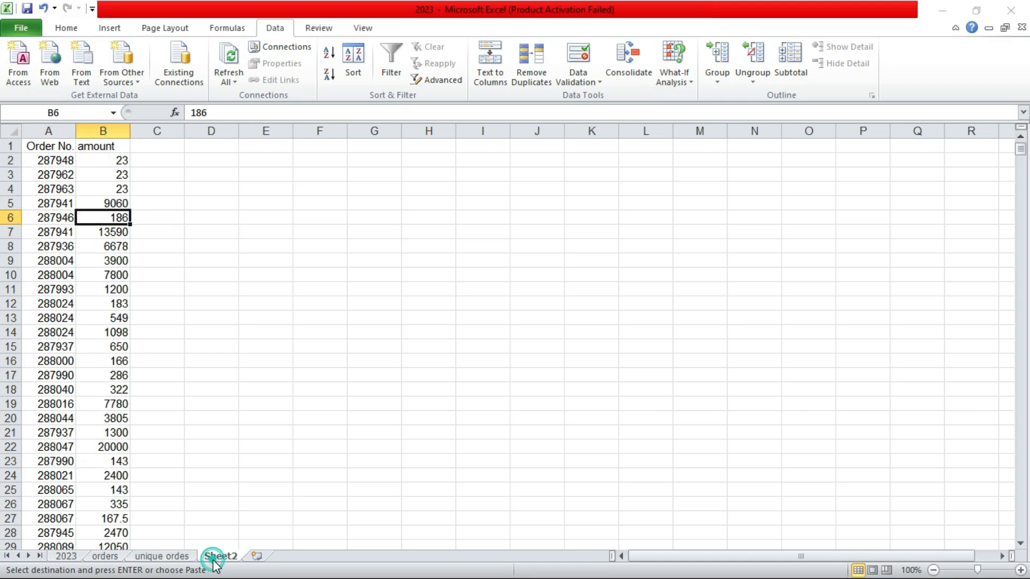
Step: Search Sheet2 for order number 287948 with Find and Replace, then close the dialog
click(223, 434)
key(ctrl+f)
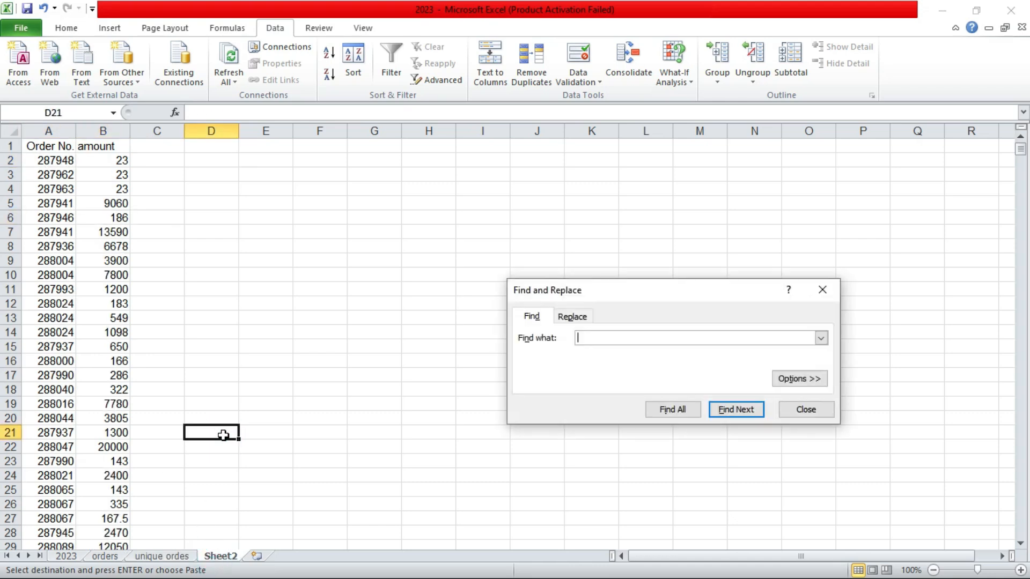
key(Return)
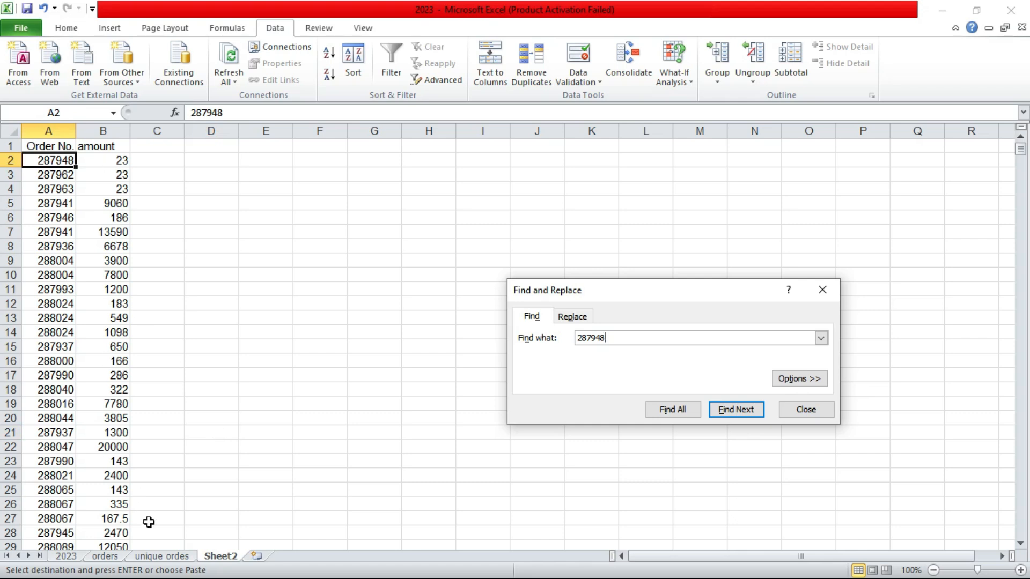
click(161, 556)
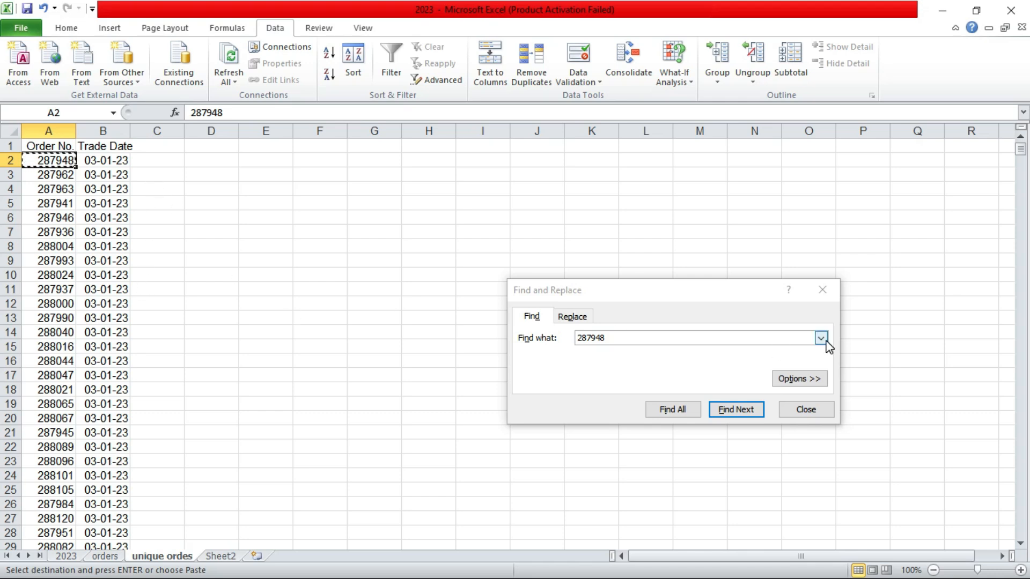
click(820, 295)
key(Escape)
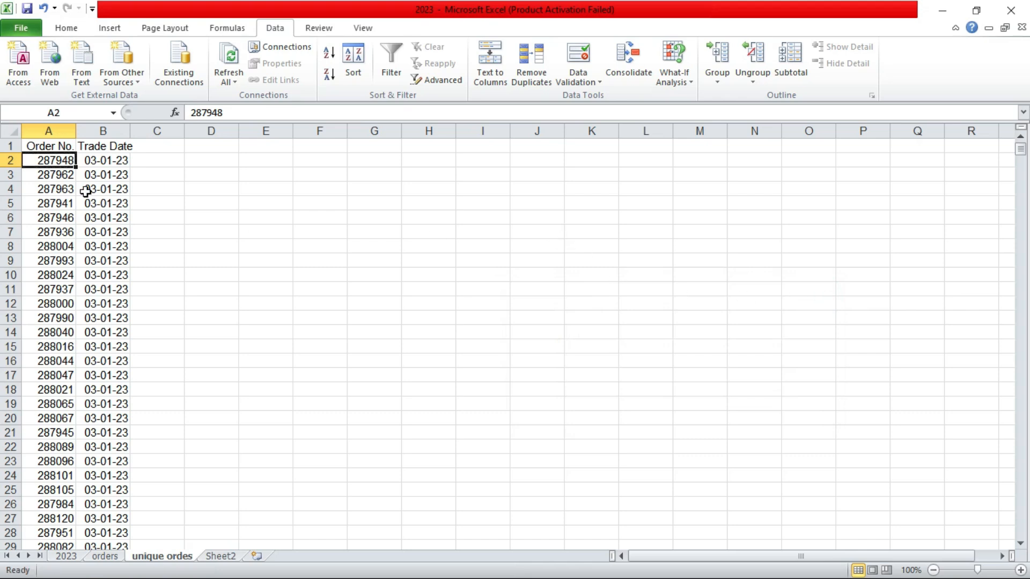
Step: Switch between the unique ordes sheet and Sheet2, examining the Order No. and amount columns
click(221, 556)
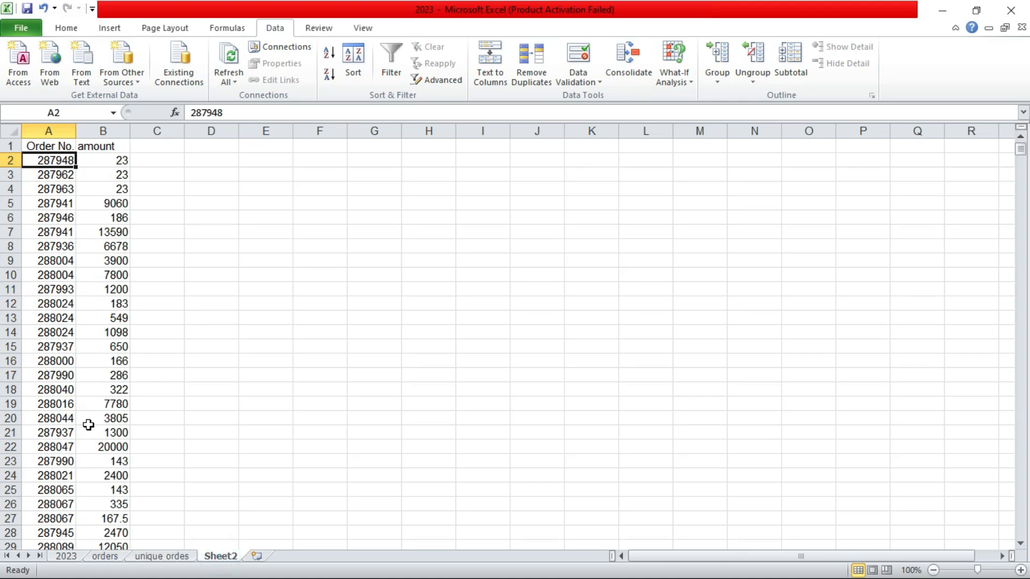
click(163, 557)
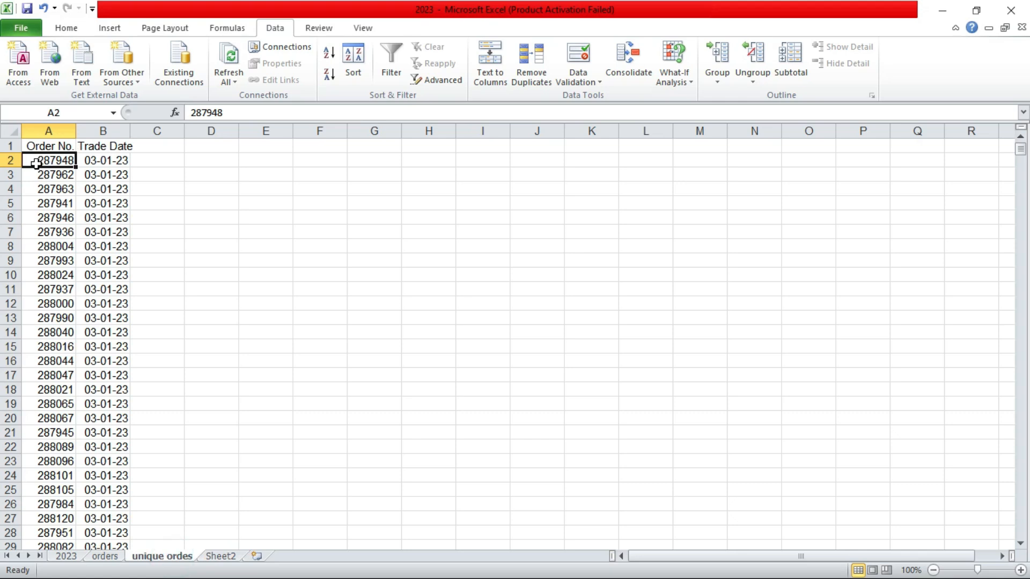
click(220, 557)
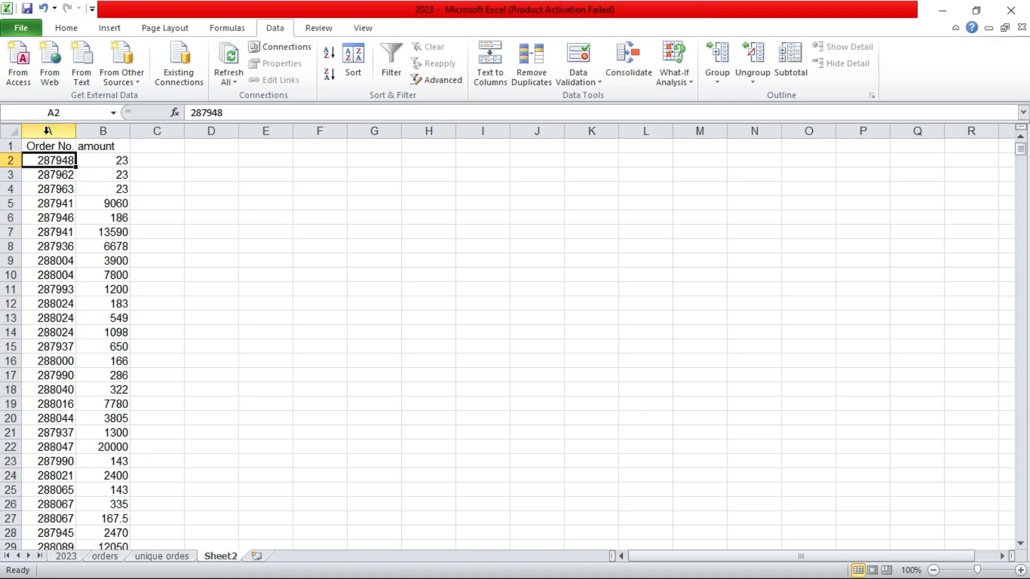
click(47, 131)
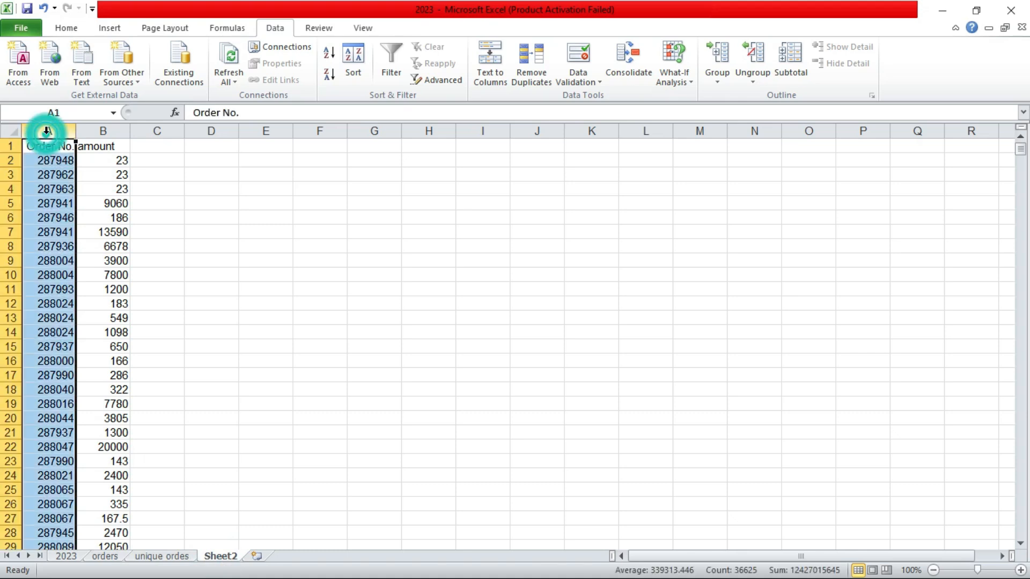
click(102, 130)
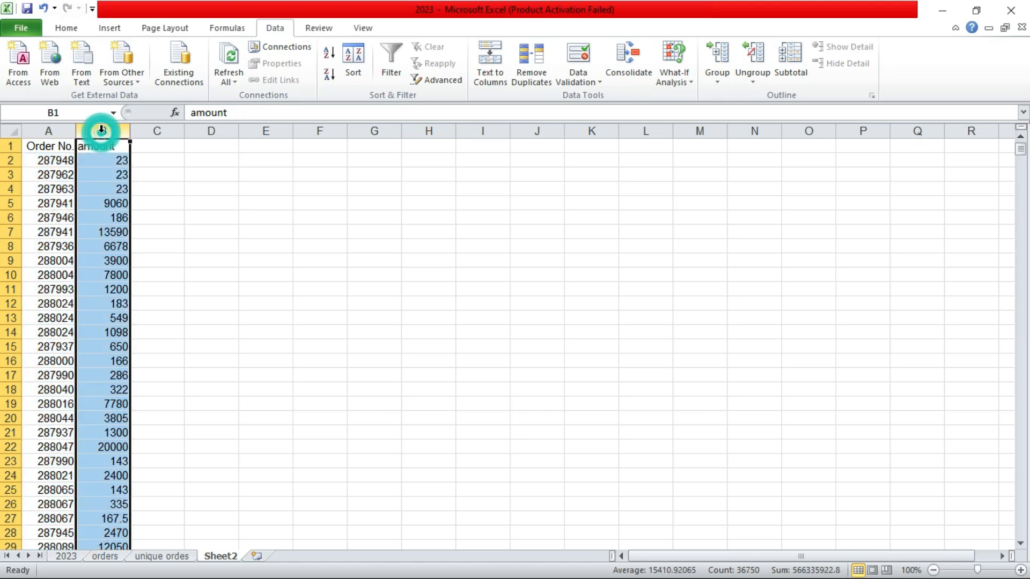
double_click(183, 558)
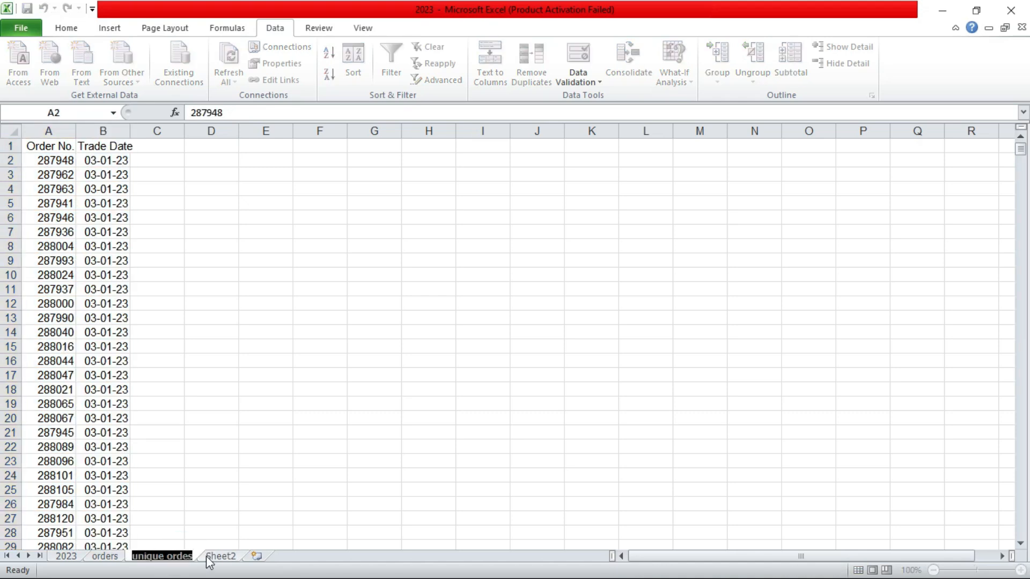
Step: Try to start a VLOOKUP formula in cell C2 of the unique ordes sheet
click(211, 467)
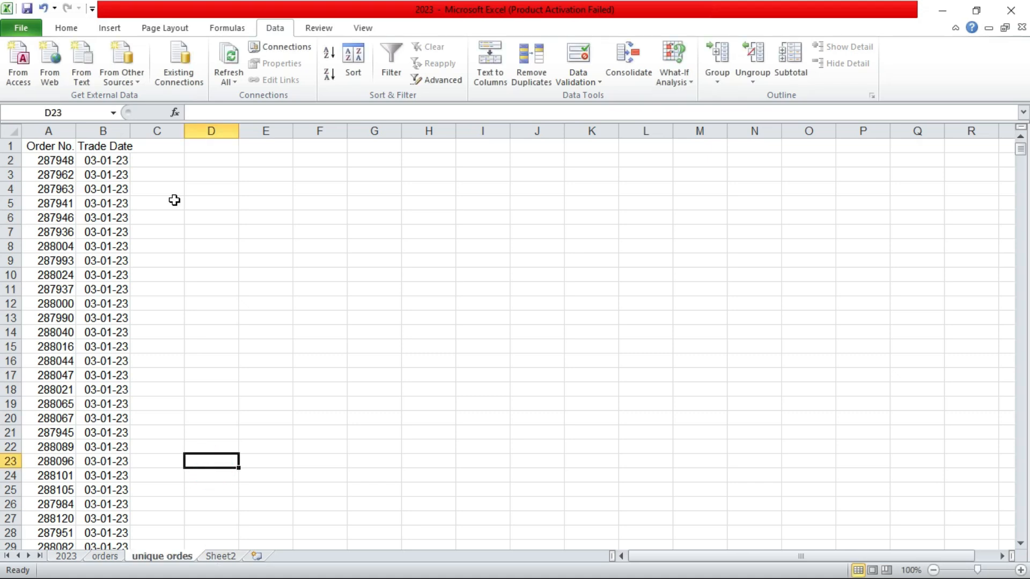
click(156, 160)
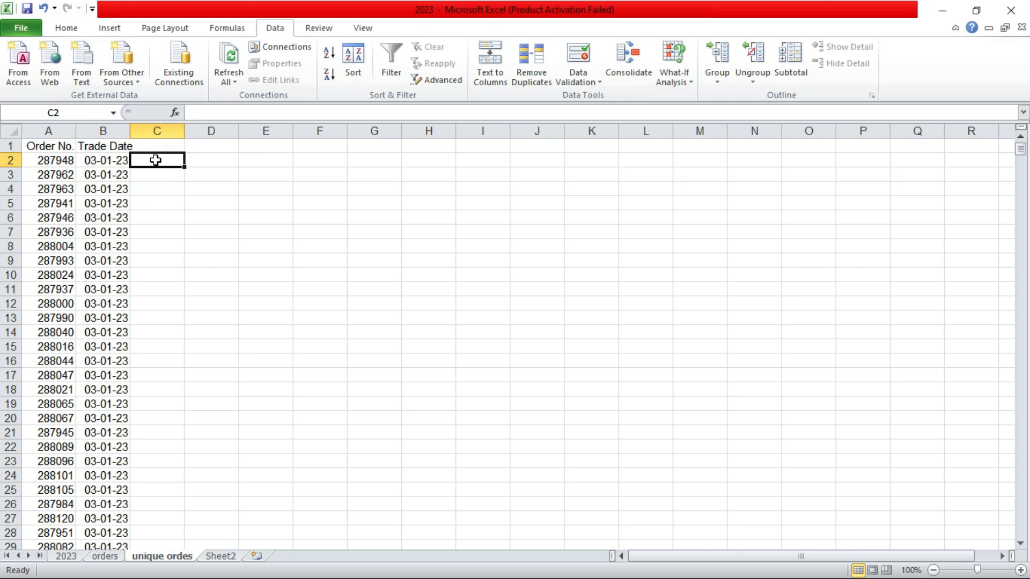
text(=v)
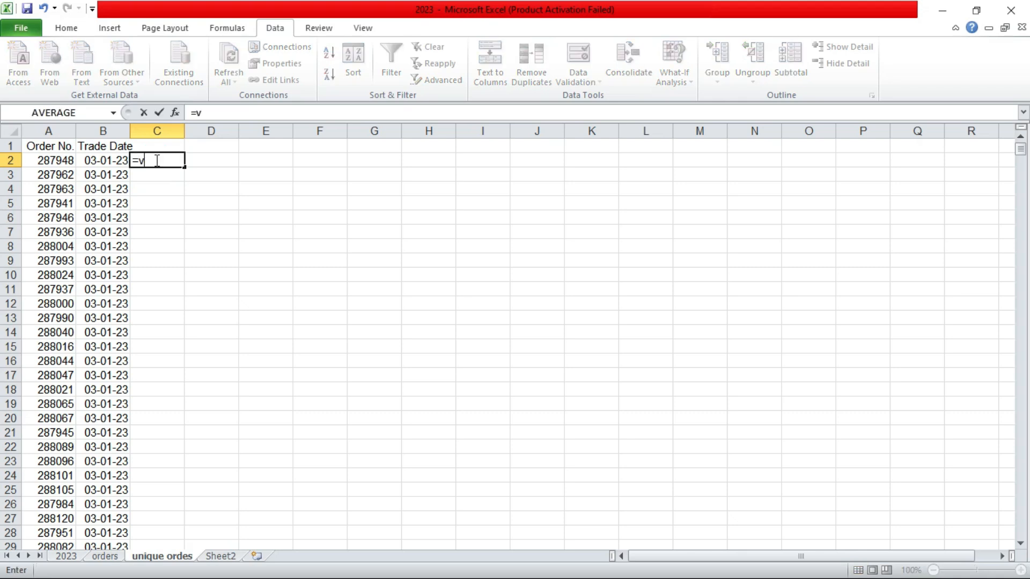
text(loo)
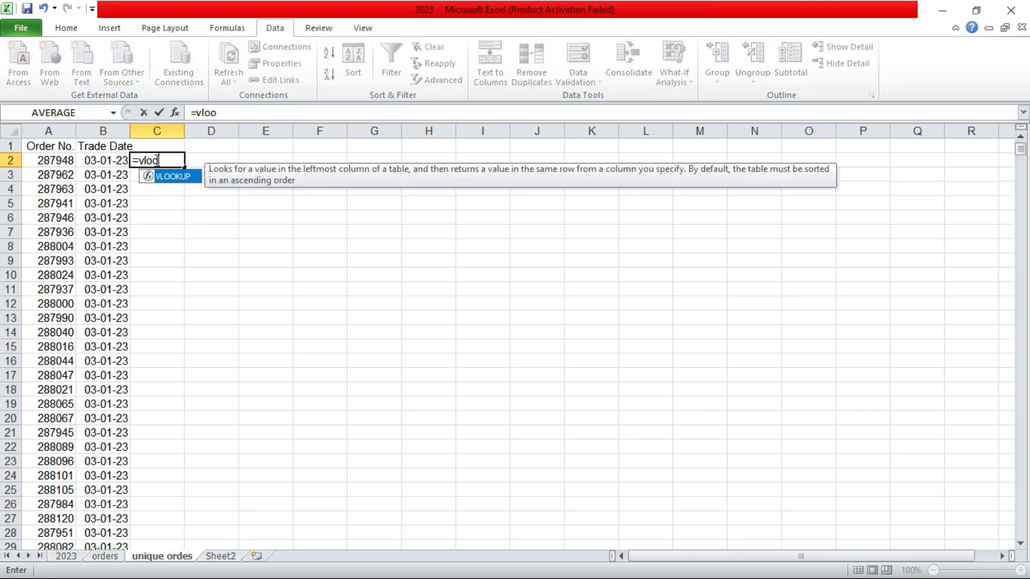
key(Right)
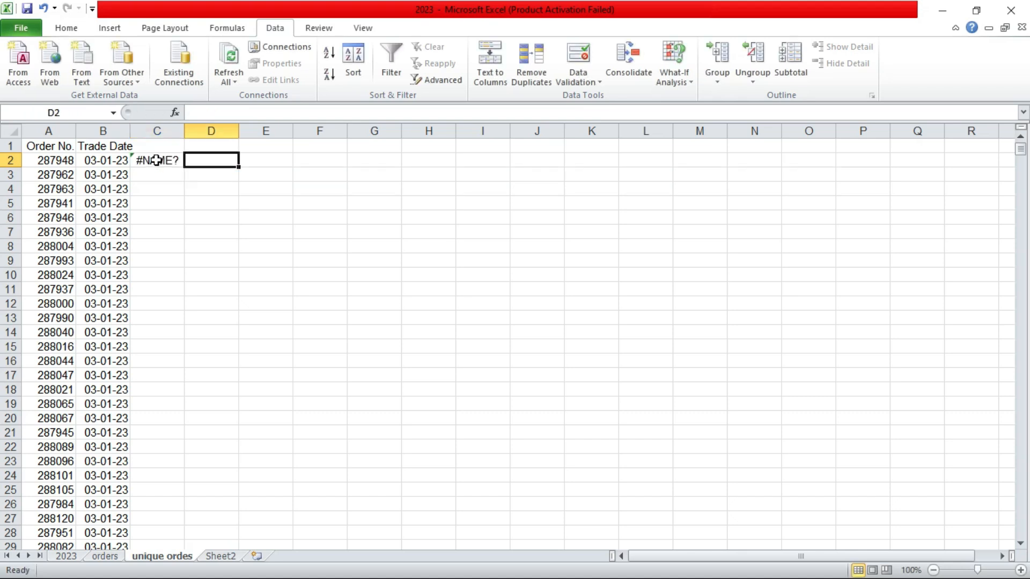
Step: Replace the entry in C2 with the start of a VLOOKUP formula
double_click(156, 160)
drag(220, 112, 193, 113)
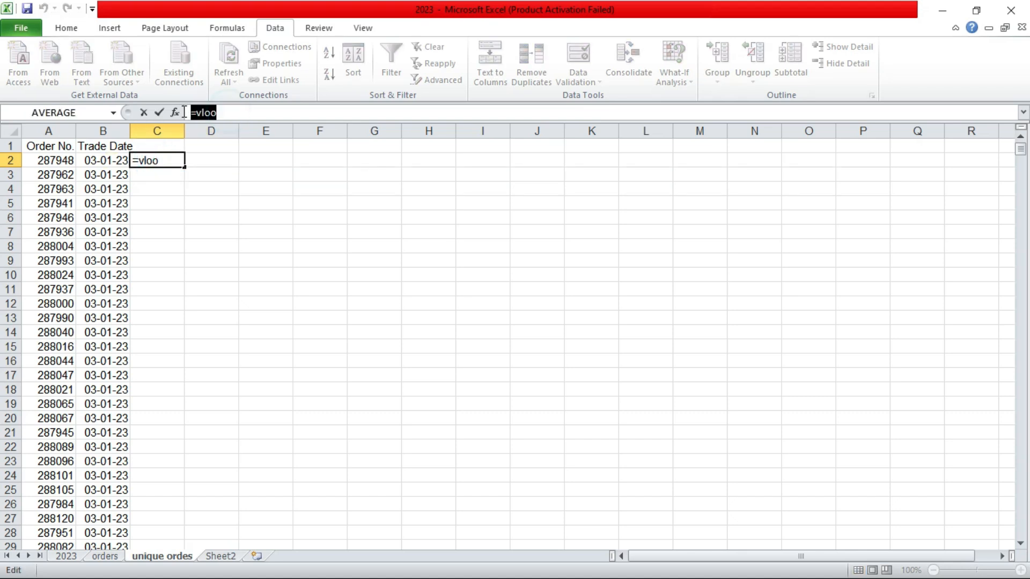
key(BackSpace)
text(v)
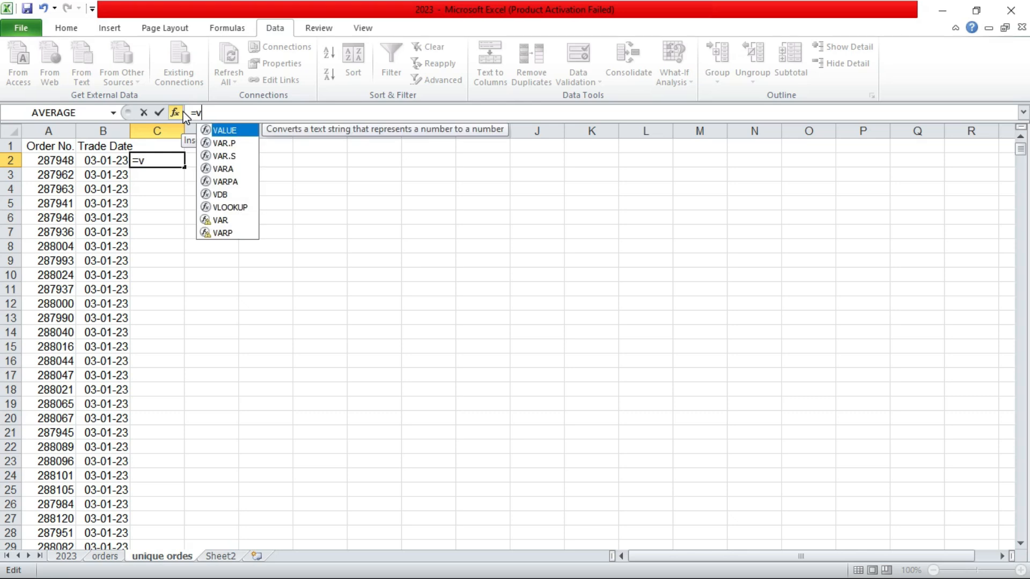
click(220, 208)
double_click(220, 209)
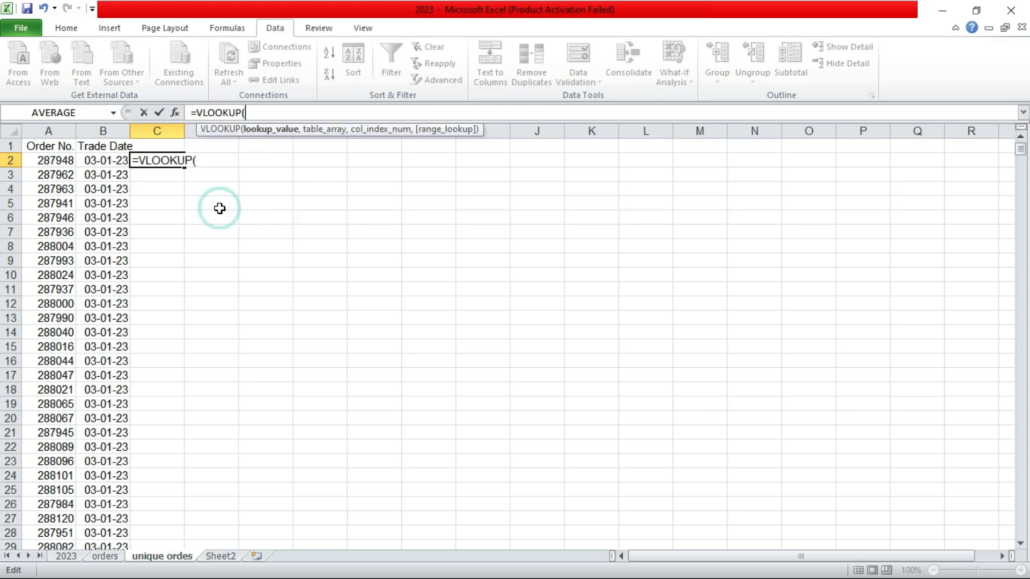
click(230, 32)
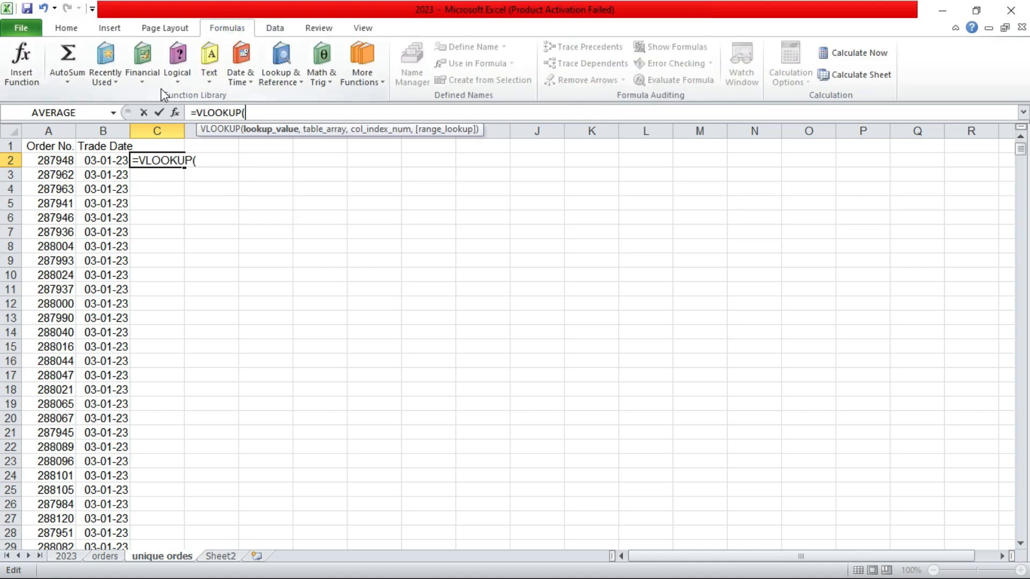
click(285, 81)
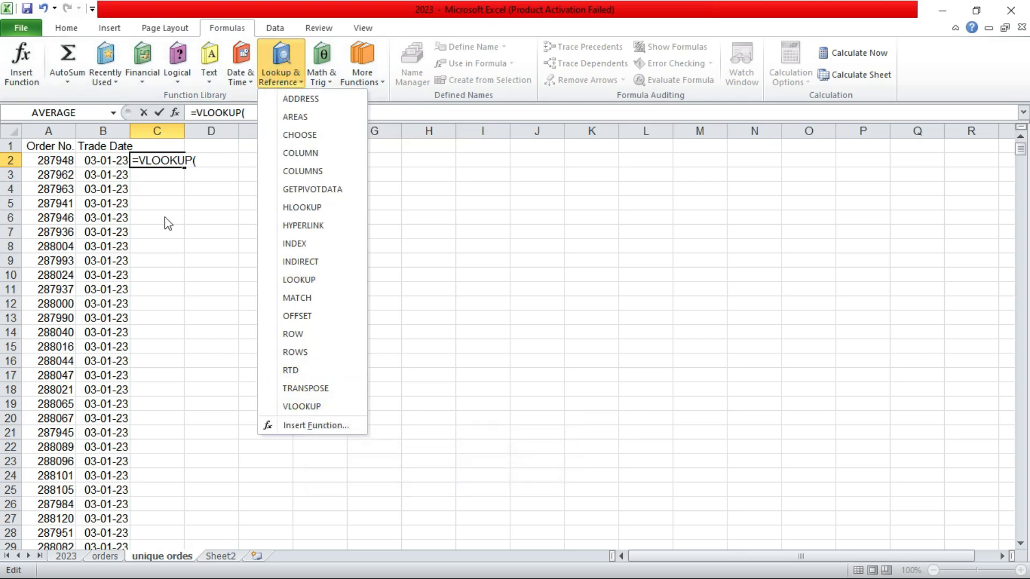
click(214, 150)
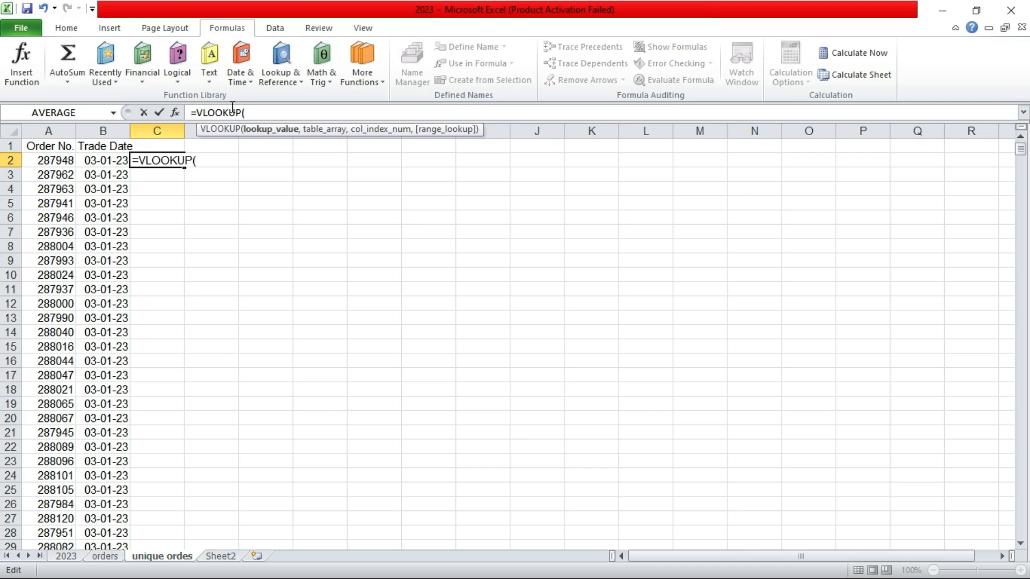
Step: Build the VLOOKUP arguments: lookup value A2, table array Sheet2!A2:B36709, and column index 2
click(42, 161)
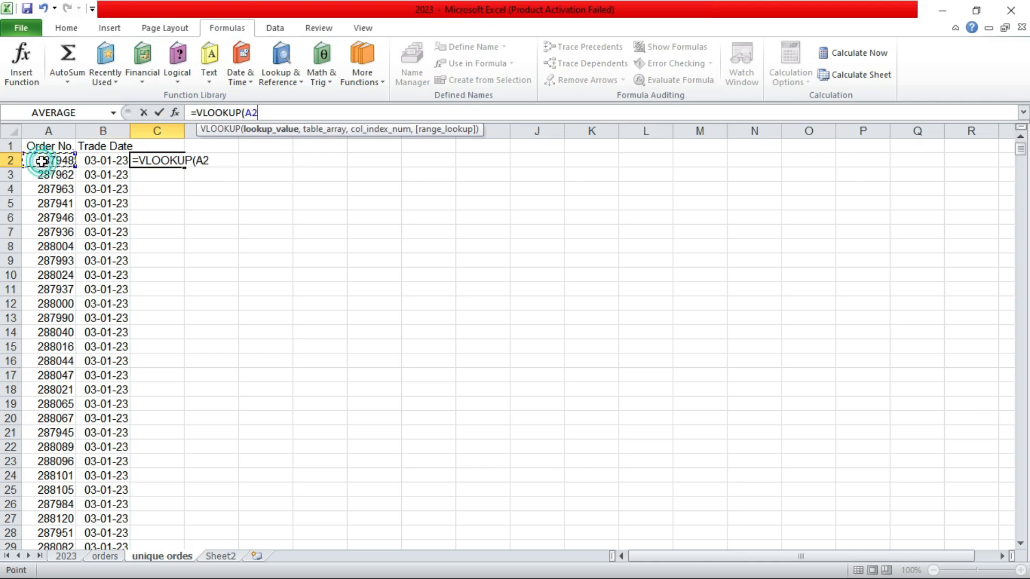
text(,)
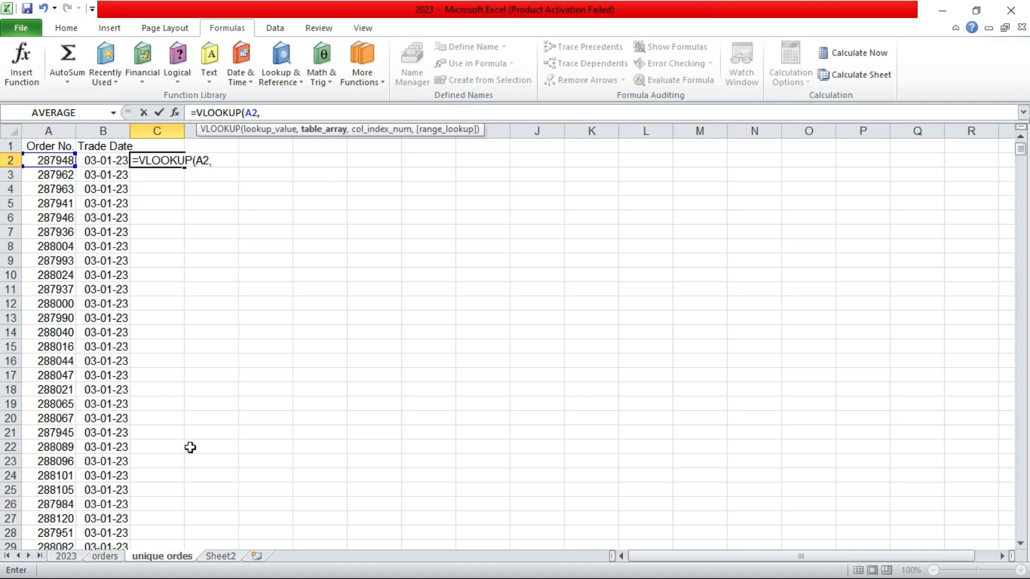
click(218, 556)
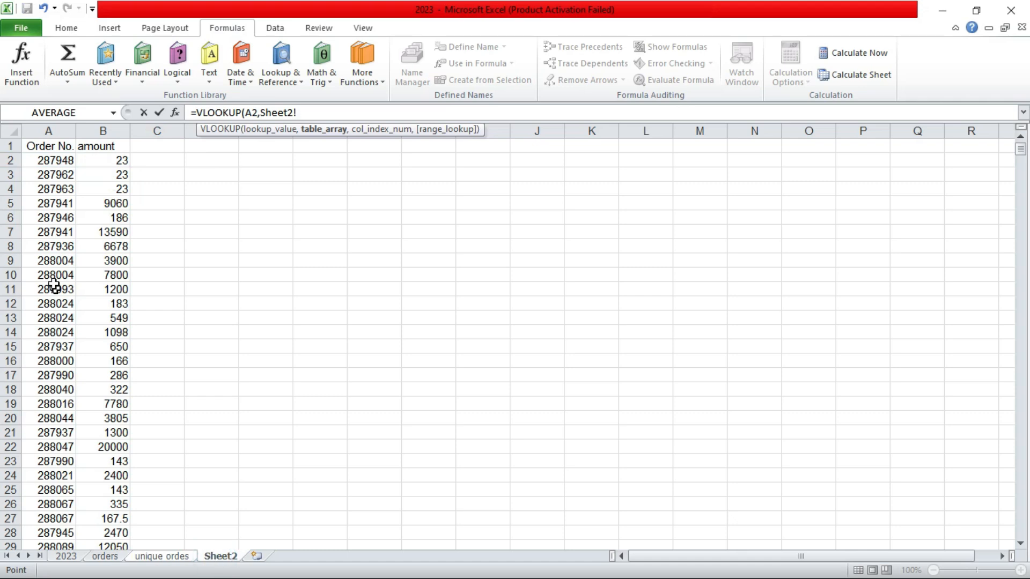
click(31, 160)
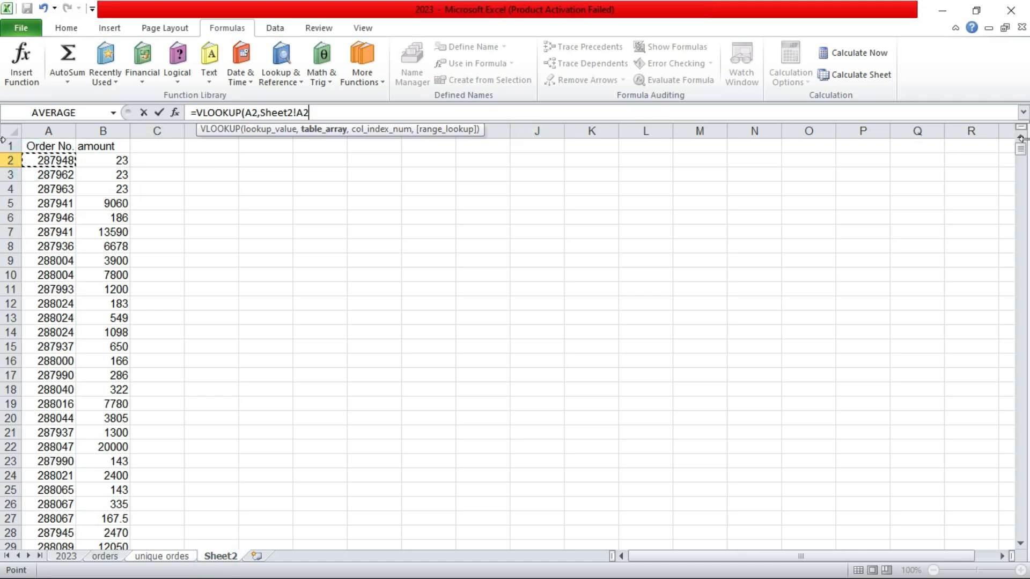
click(1021, 156)
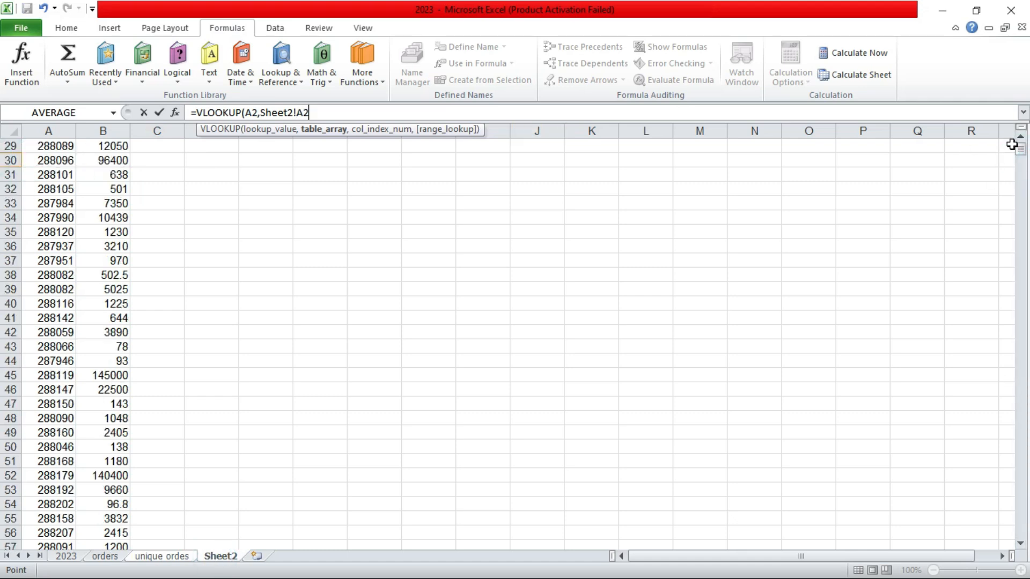
drag(1020, 142, 1024, 511)
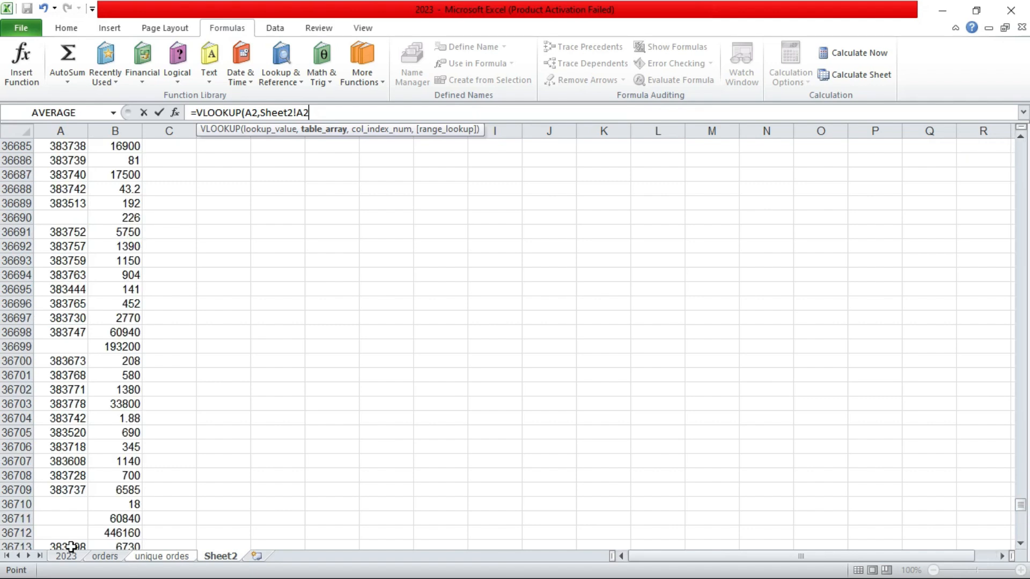
shift+click(126, 489)
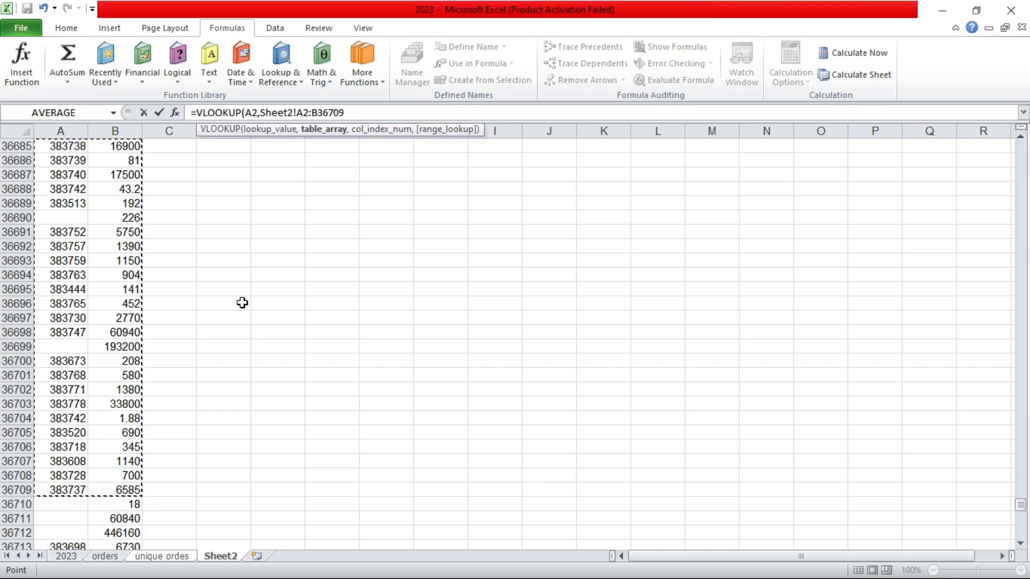
text(,)
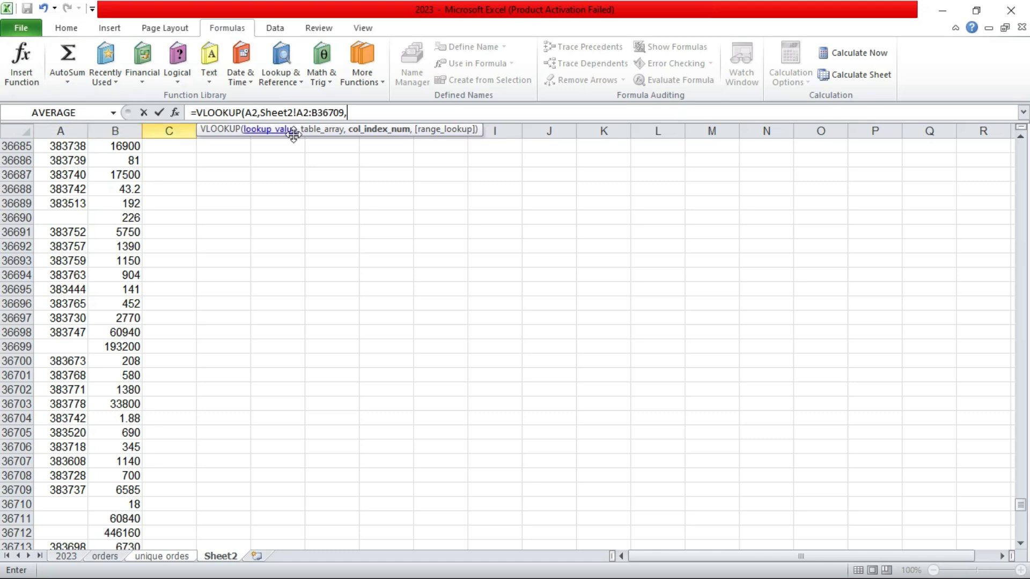
text(2)
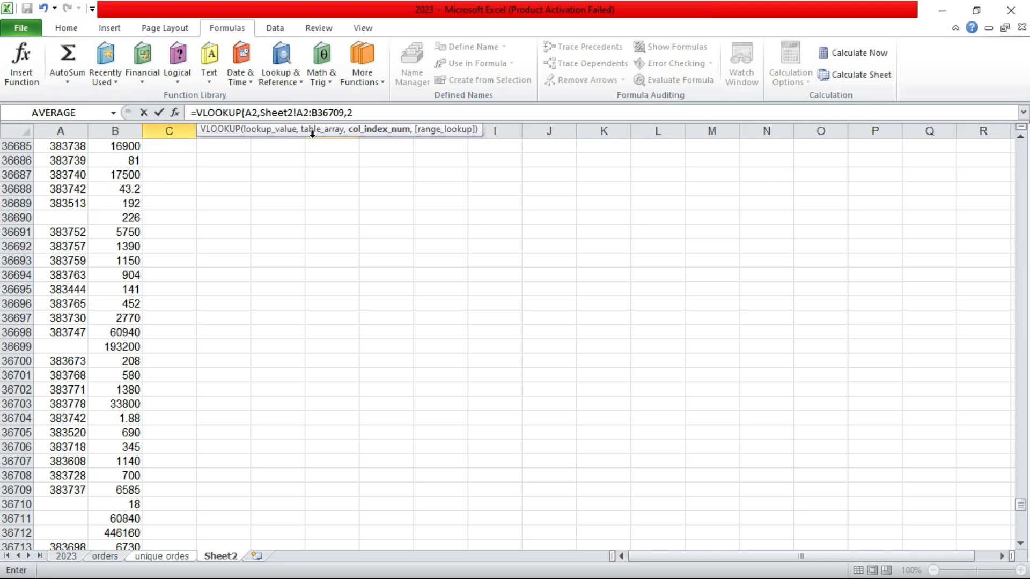
text(,)
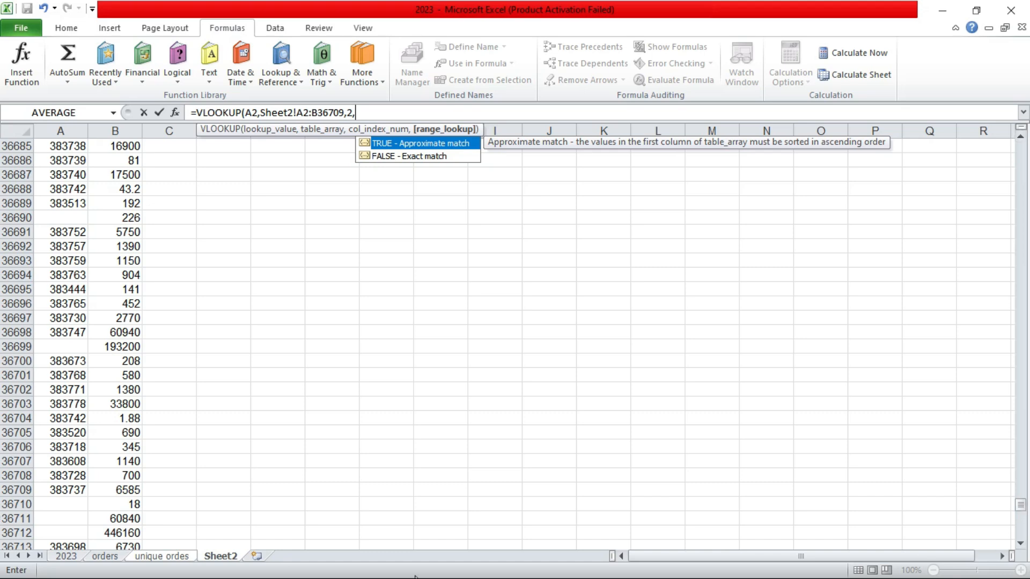
click(177, 560)
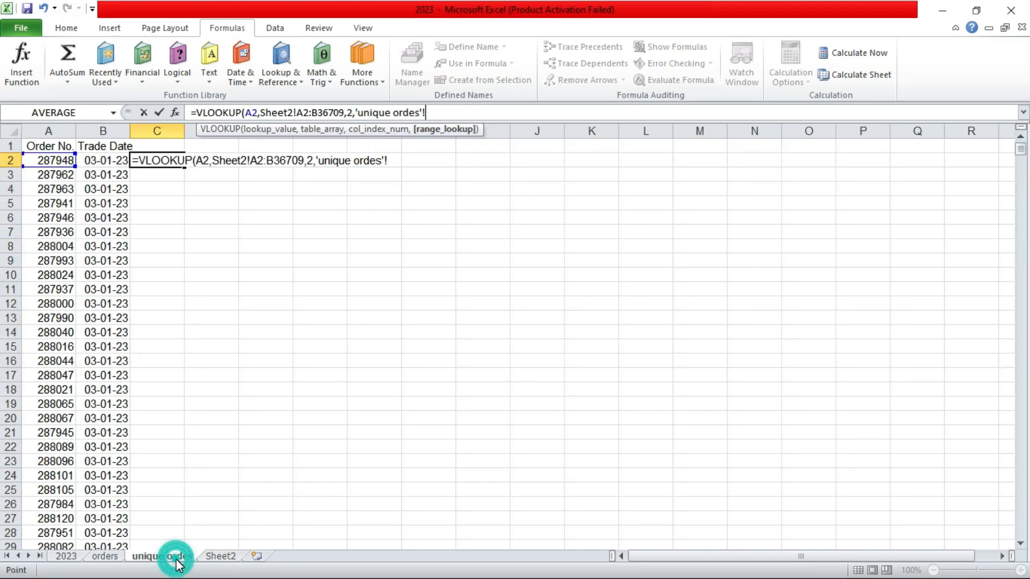
click(210, 559)
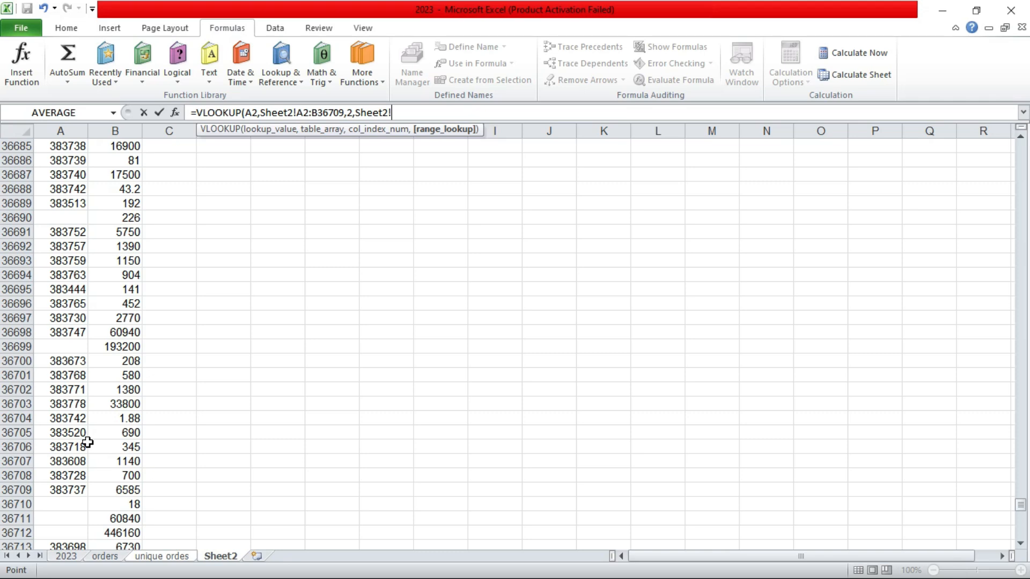
click(156, 556)
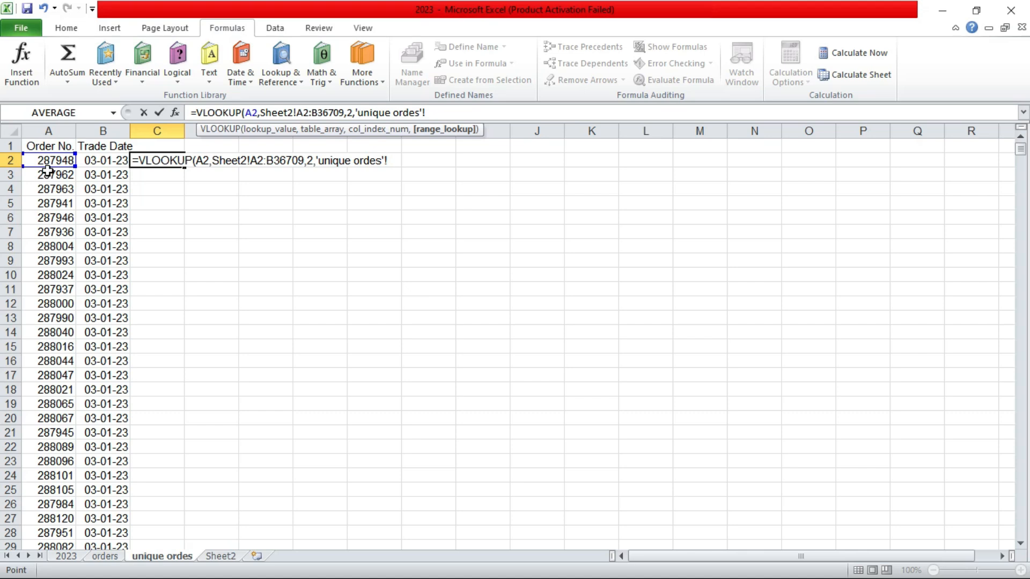
click(219, 556)
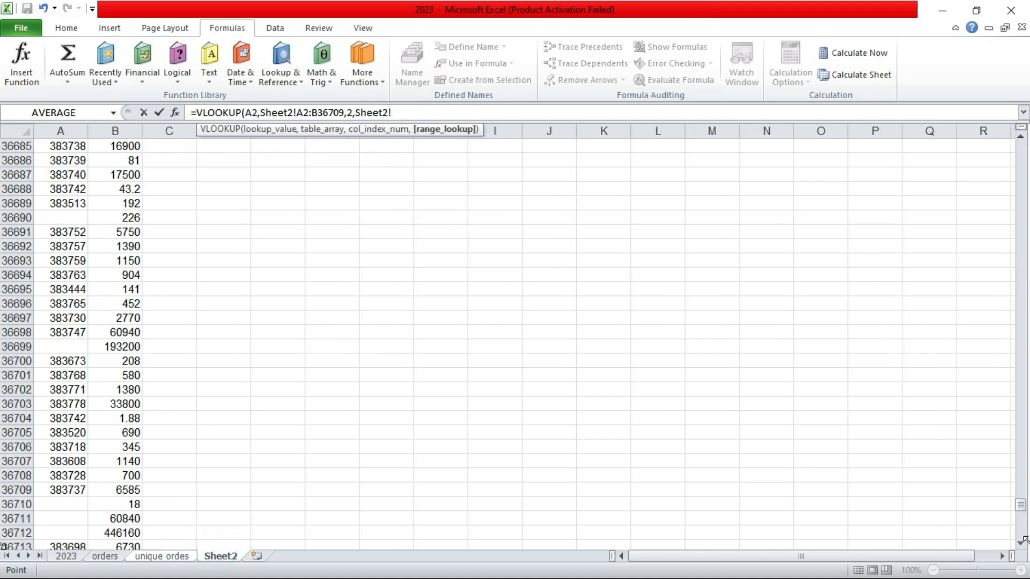
drag(1021, 506, 1020, 132)
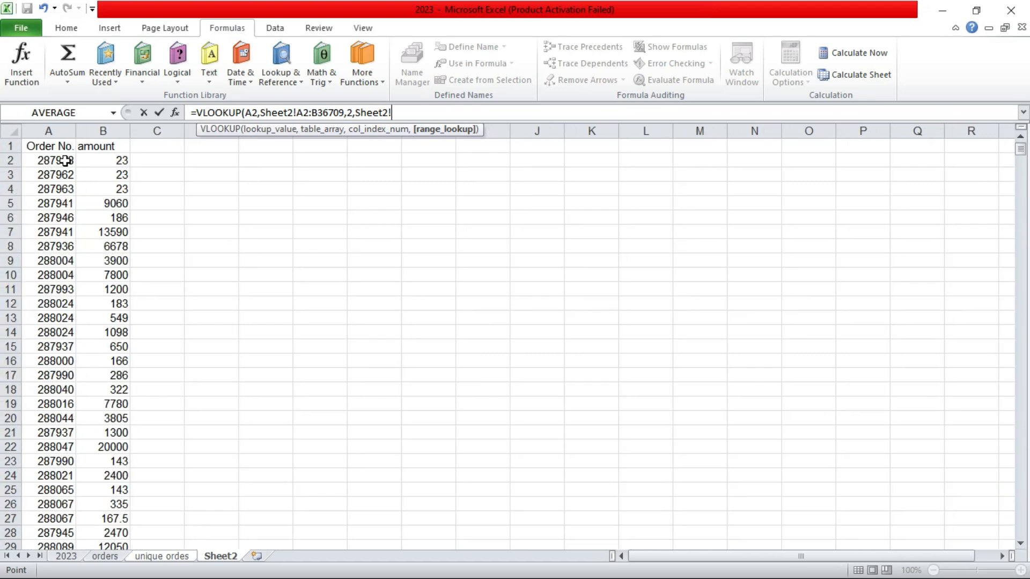
click(43, 161)
key(BackSpace)
key(BackSpace)
key(BackSpace)
key(BackSpace)
key(BackSpace)
key(BackSpace)
key(BackSpace)
key(BackSpace)
key(BackSpace)
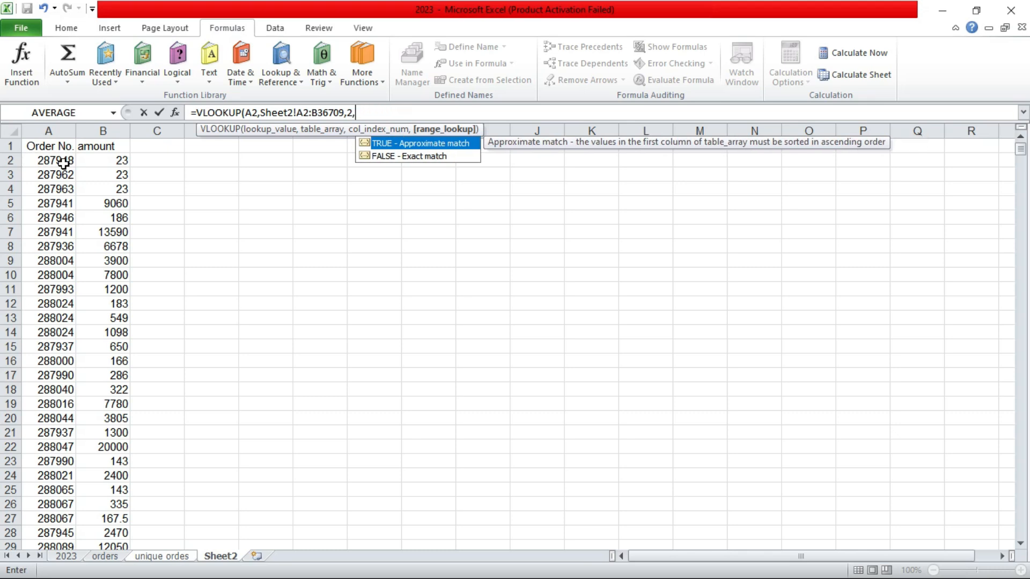
click(155, 556)
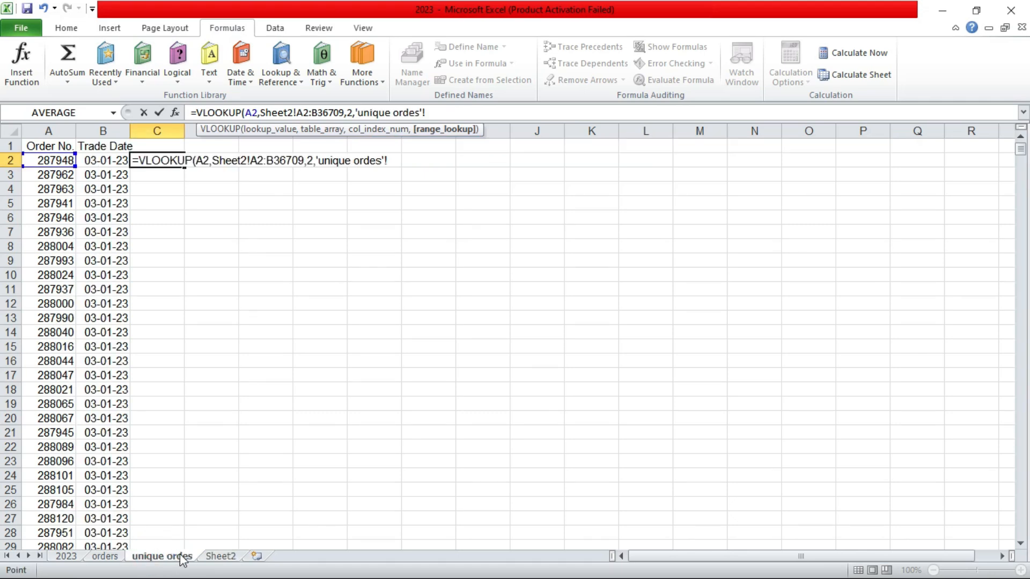
click(210, 557)
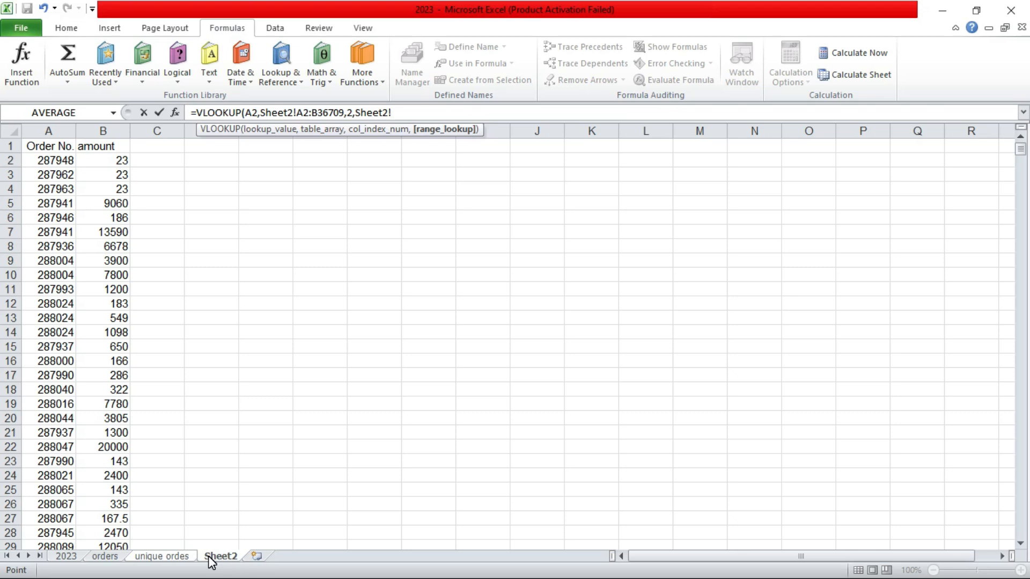
key(BackSpace)
key(BackSpace)
key(BackSpace)
key(BackSpace)
key(BackSpace)
key(BackSpace)
key(BackSpace)
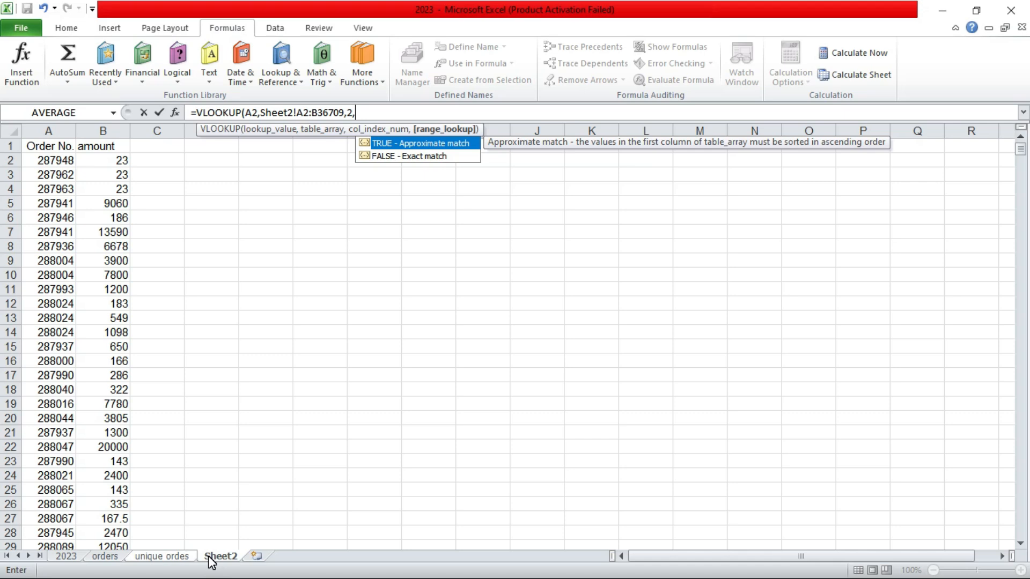
Step: Finish the formula in C2 with FALSE for an exact match and enter it
text(FALSE)
key(Return)
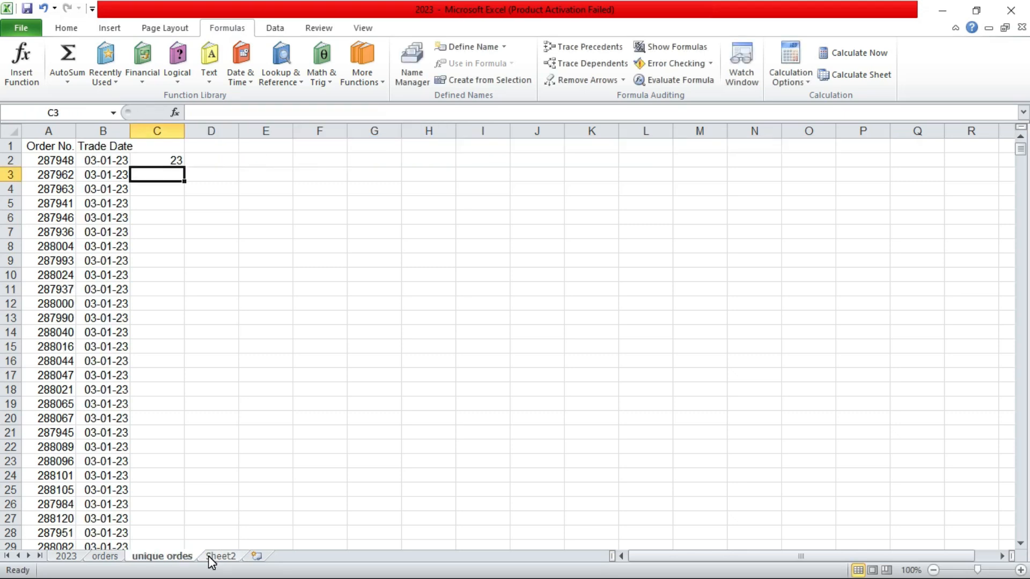
click(166, 160)
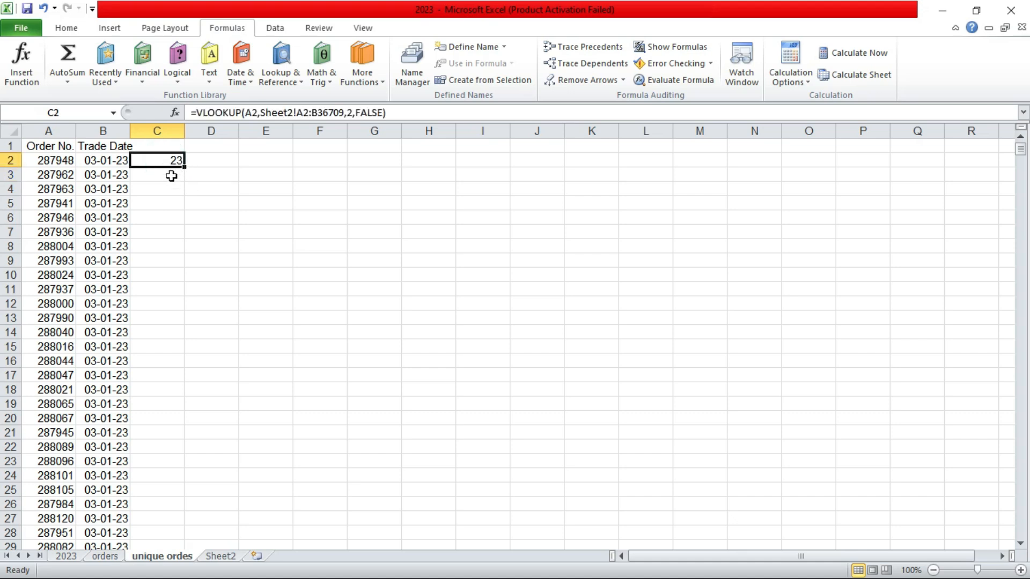
click(169, 175)
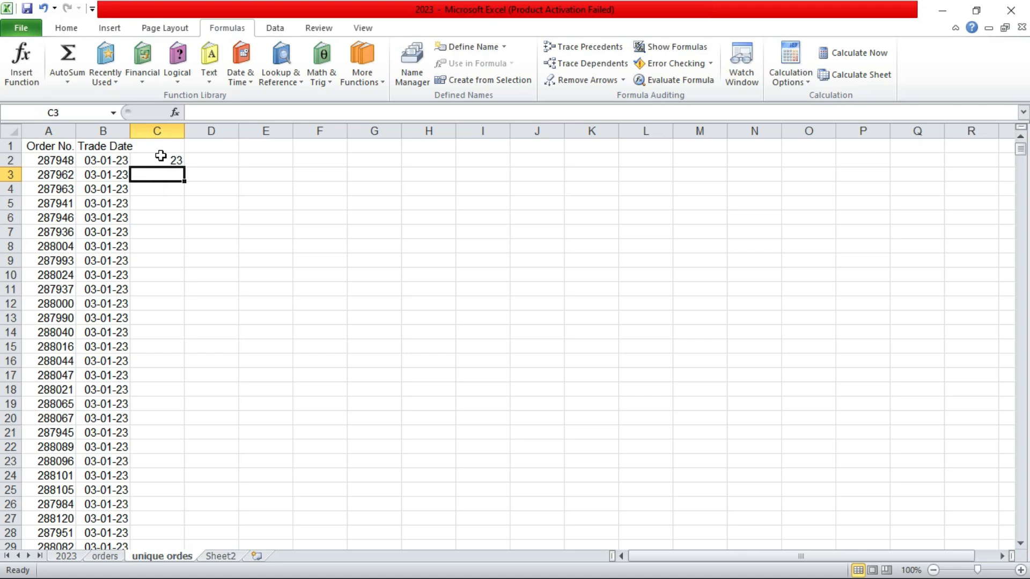
click(160, 156)
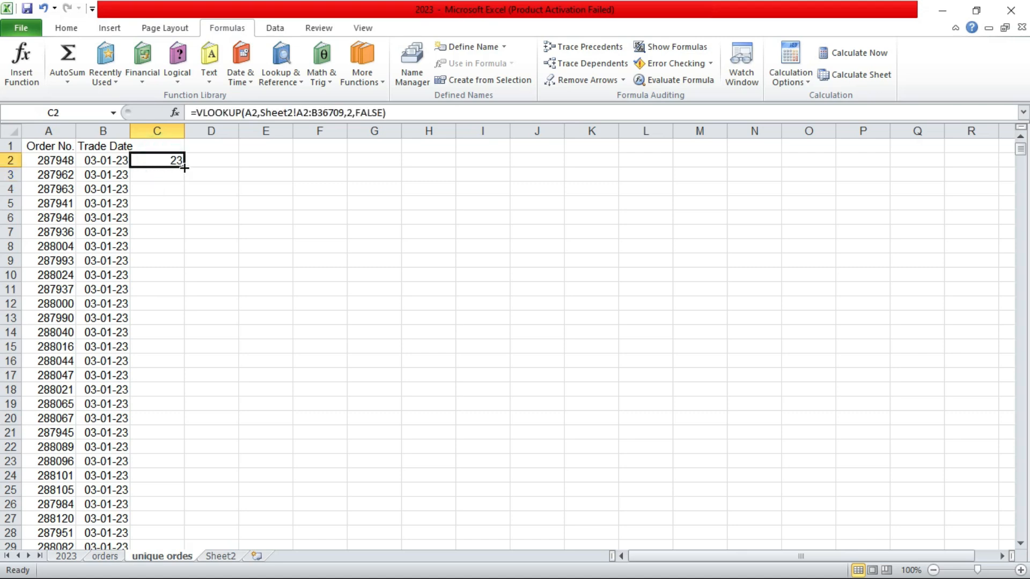
Step: Fill the C2 lookup formula down column C for all unique orders
drag(185, 168, 186, 287)
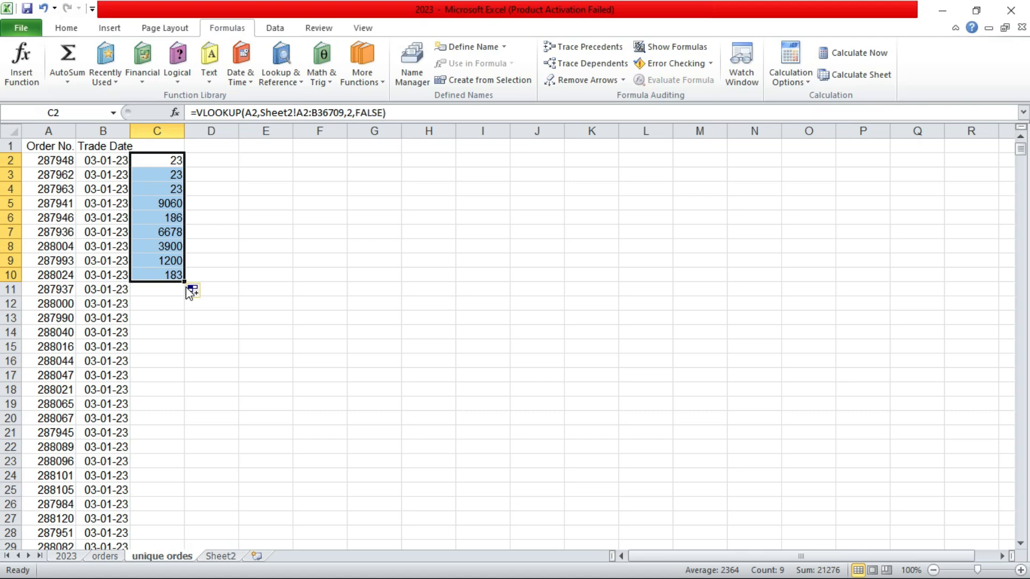
key(ctrl+z)
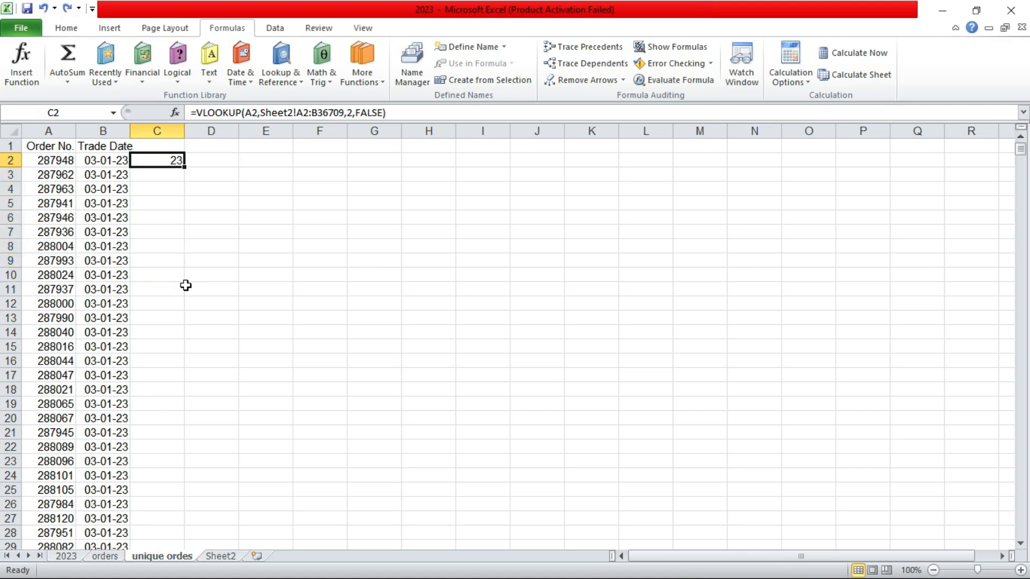
double_click(184, 167)
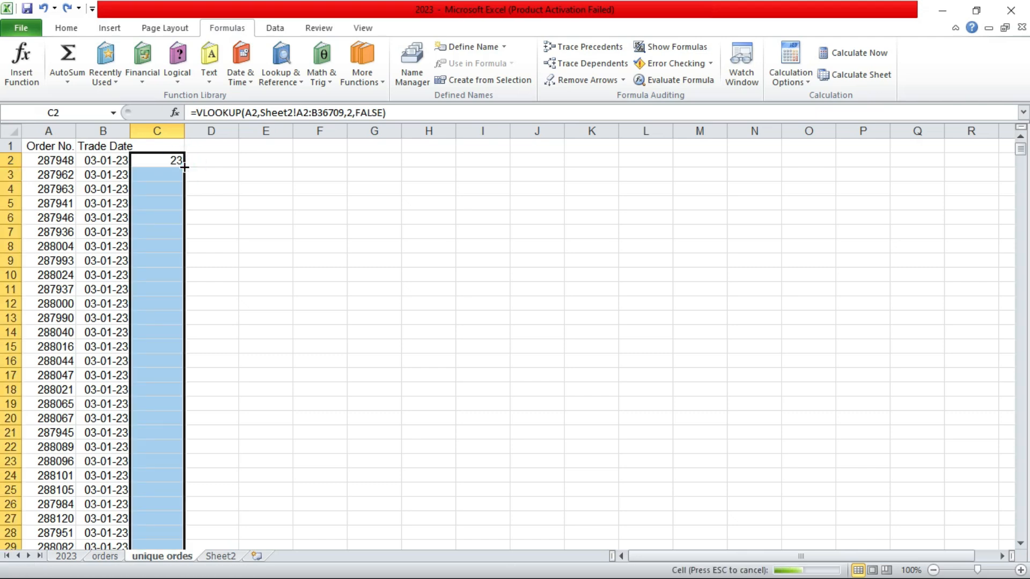
Step: Compare the copied formulas in column C with the amounts on Sheet2
click(143, 199)
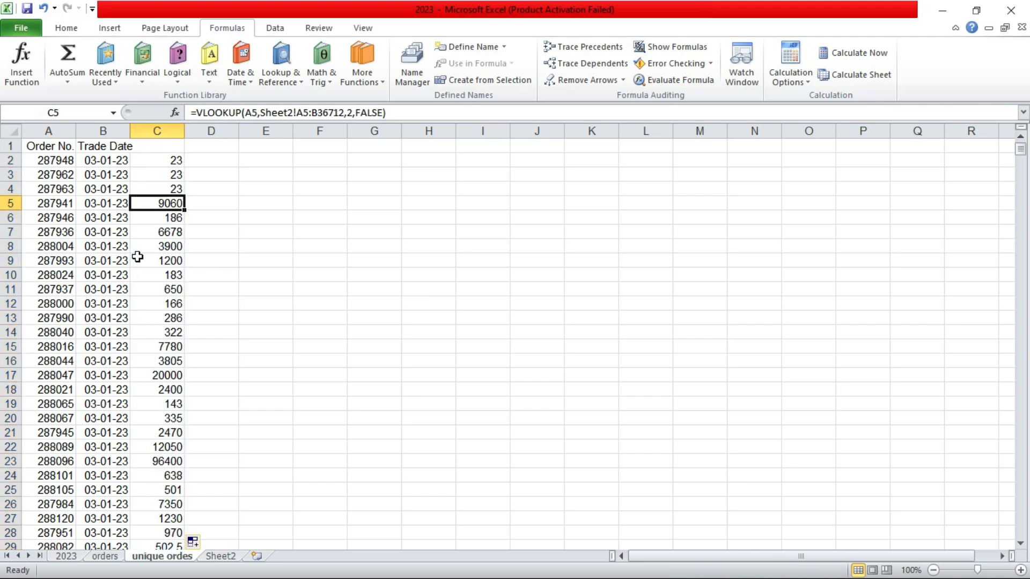
click(166, 160)
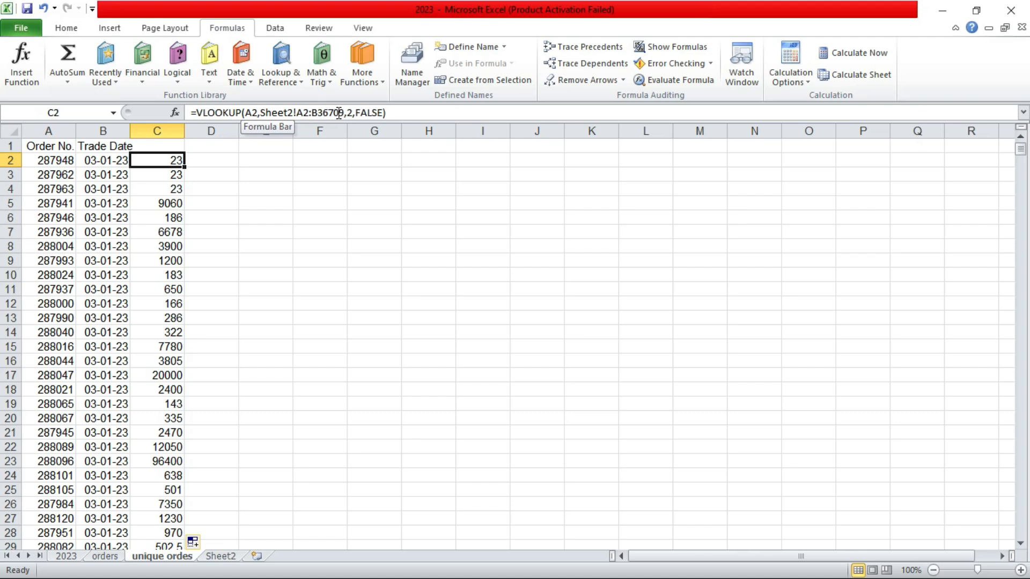
click(163, 175)
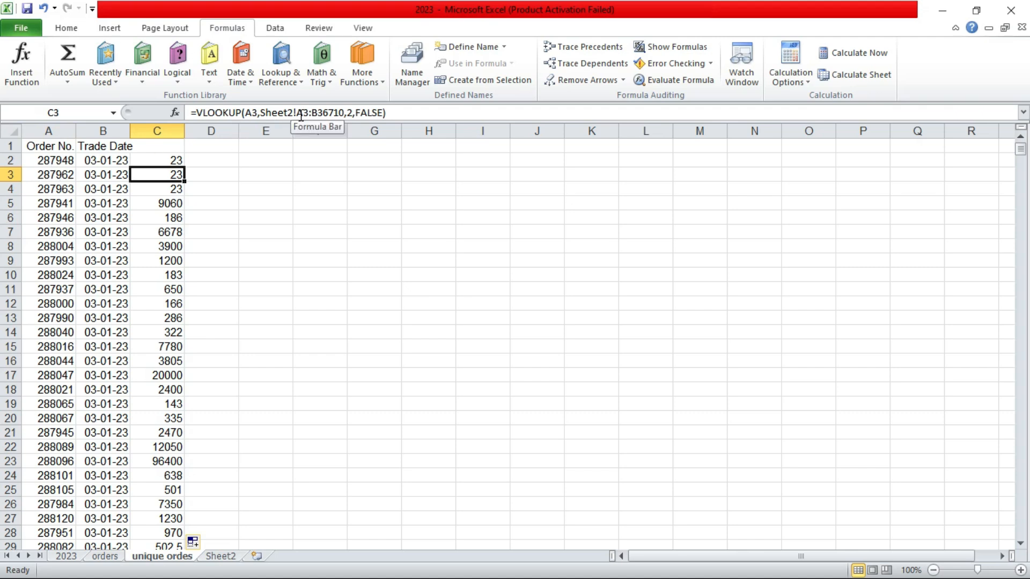
click(223, 558)
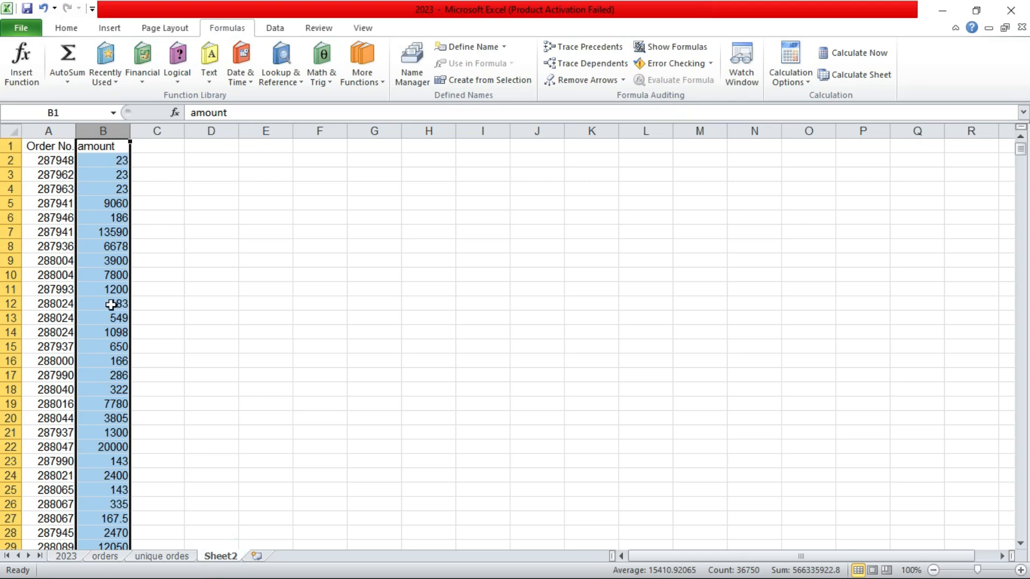
click(177, 559)
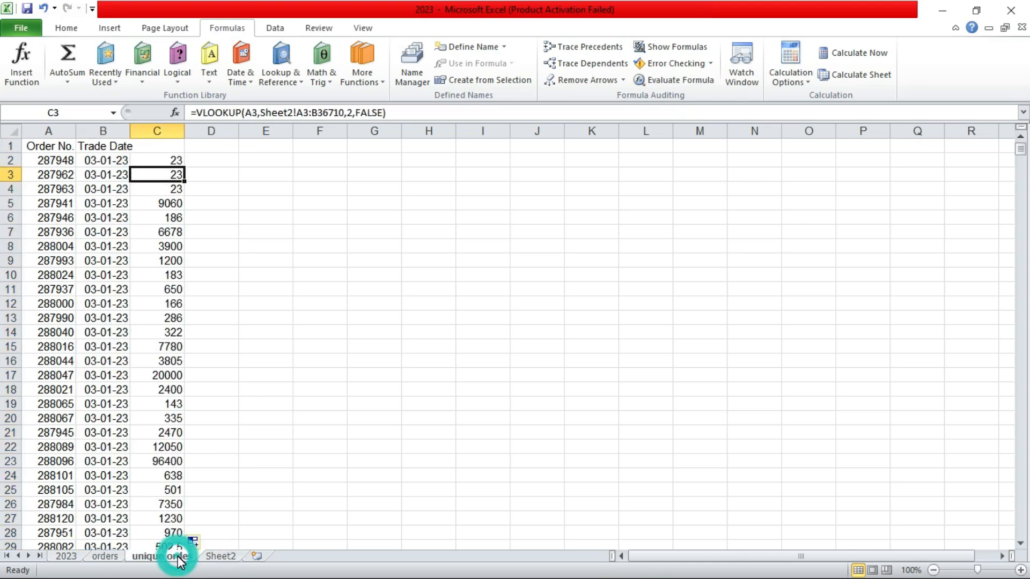
click(174, 159)
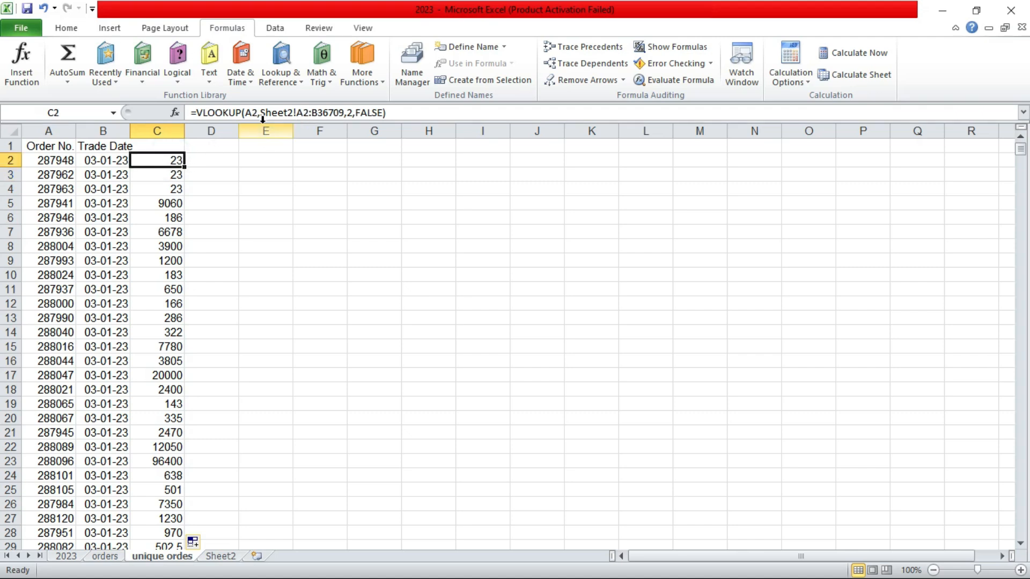
Step: Make the VLOOKUP table array in C2 absolute as Sheet2!$A$2:$B$36709 and enter the formula
click(298, 113)
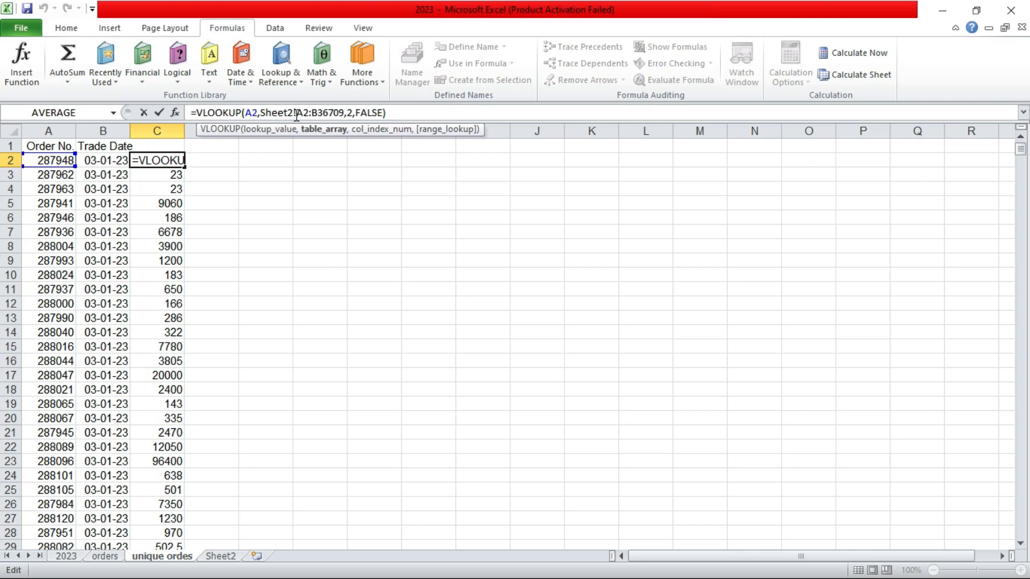
click(296, 116)
text($)
click(309, 112)
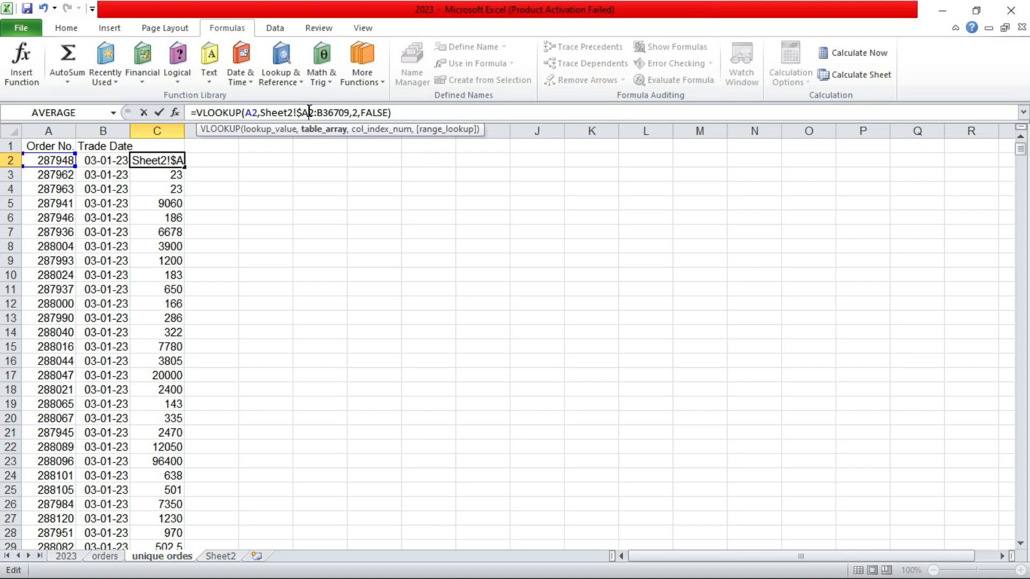
text($)
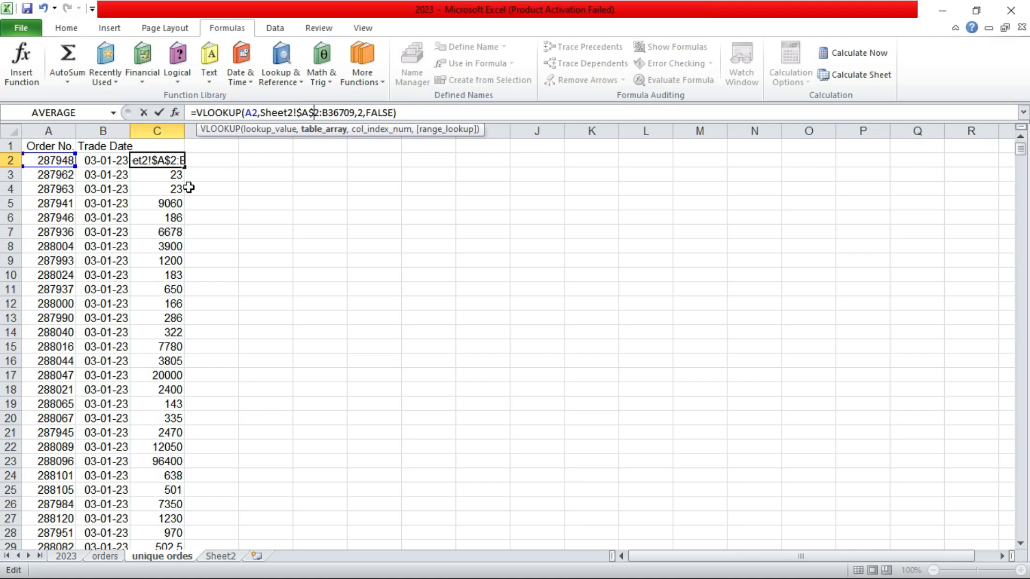
click(323, 112)
text($)
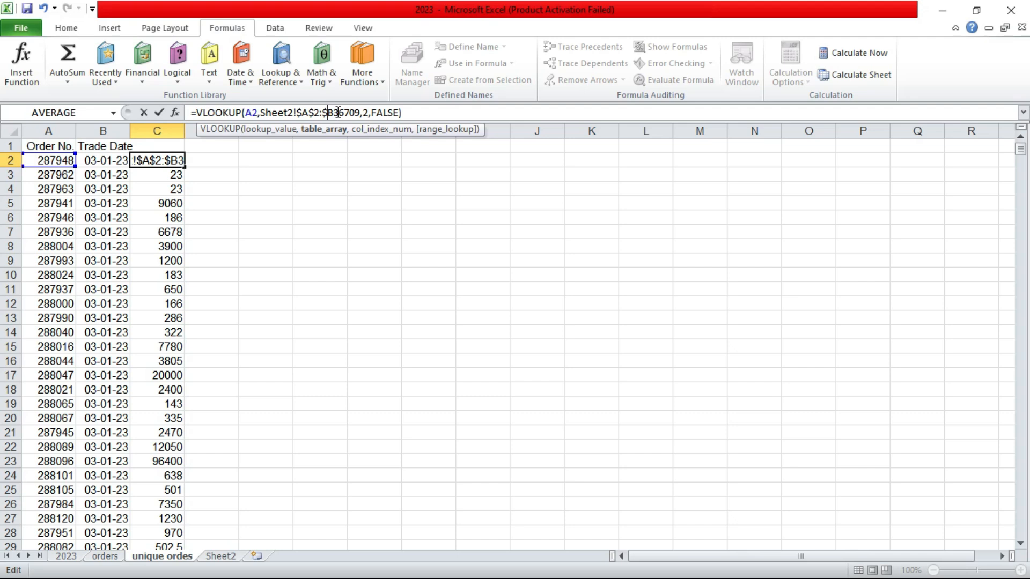
click(337, 112)
text($)
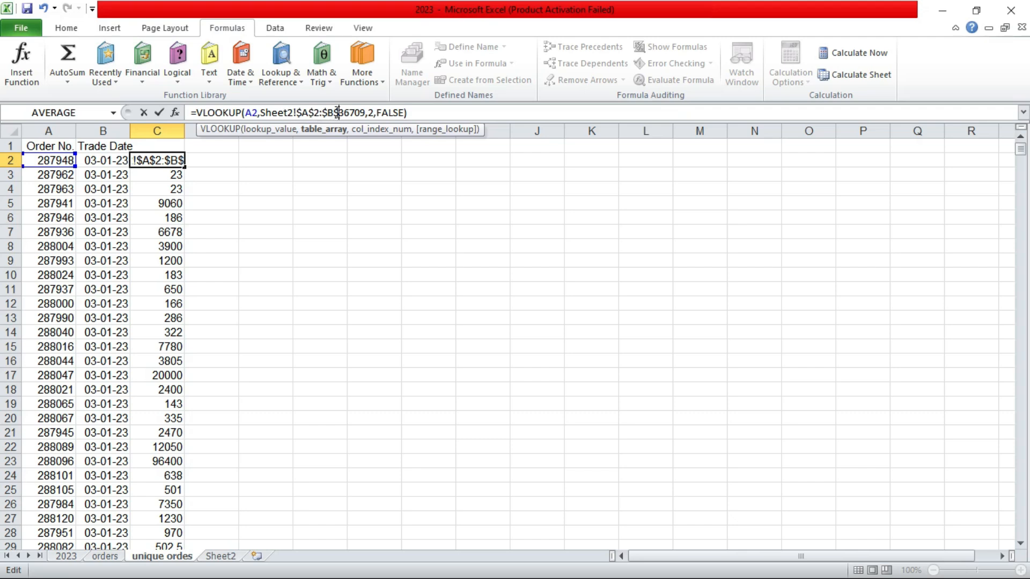
key(Return)
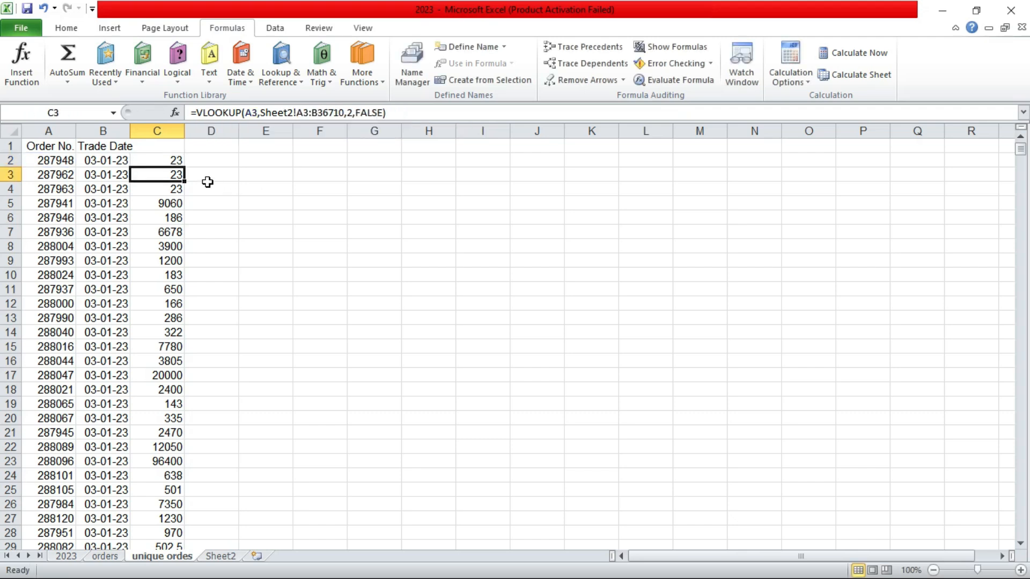
Step: Inspect the lookup formulas in cells C2, C3 and C5 to check their references
click(172, 158)
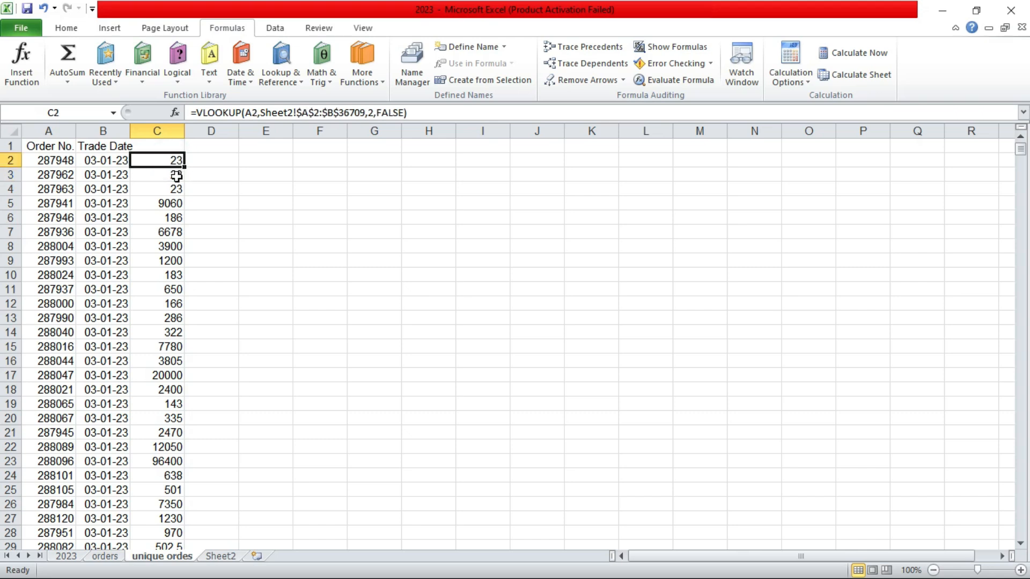
click(176, 174)
click(170, 201)
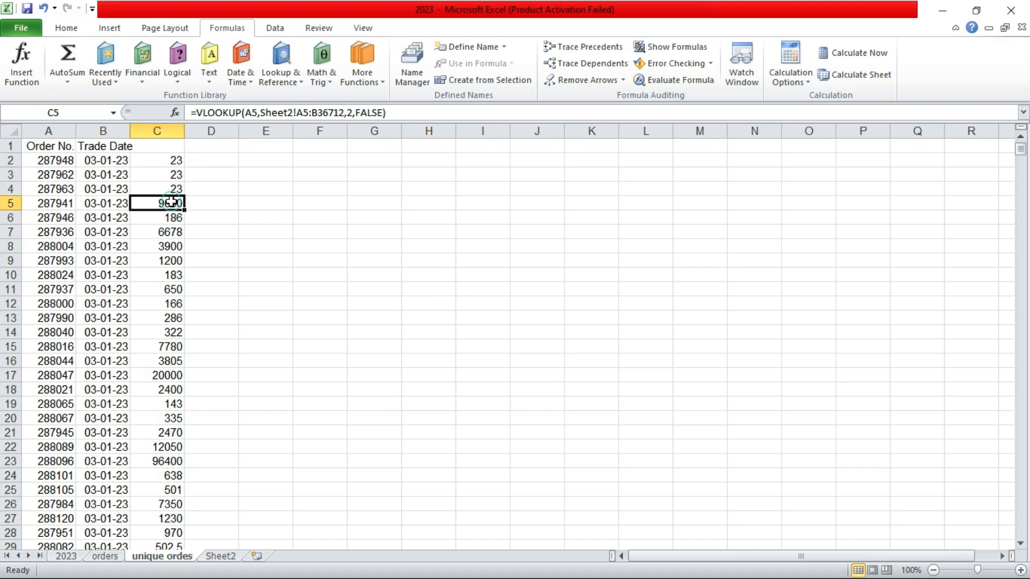
Step: Fill the corrected C2 formula down column C for all unique orders
click(171, 160)
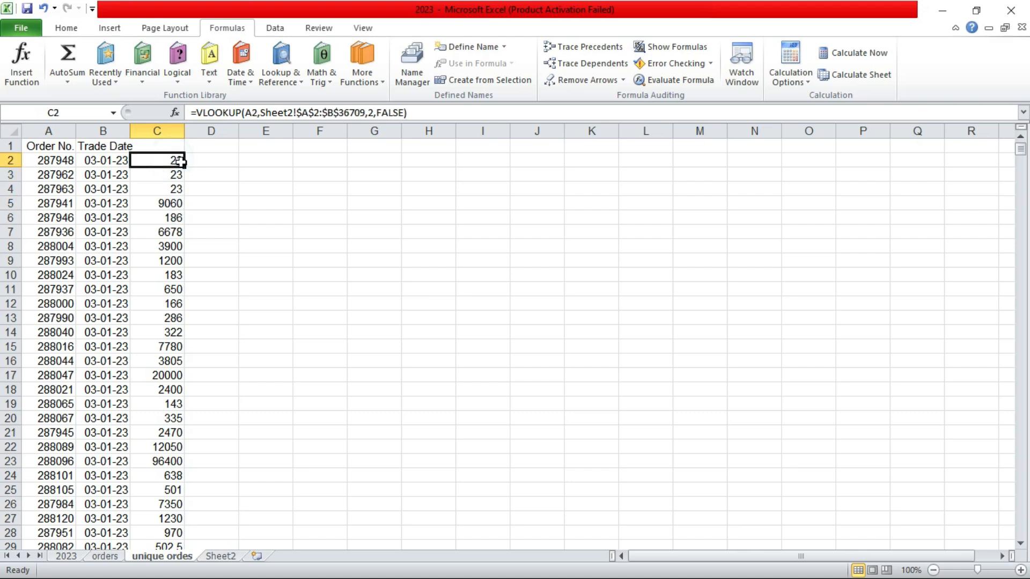
double_click(183, 167)
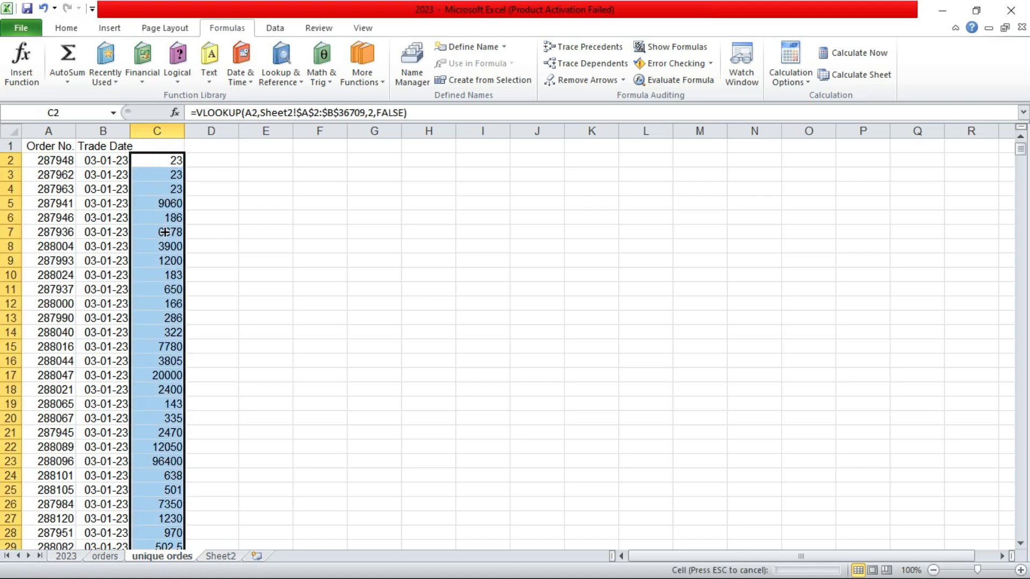
click(166, 205)
click(170, 175)
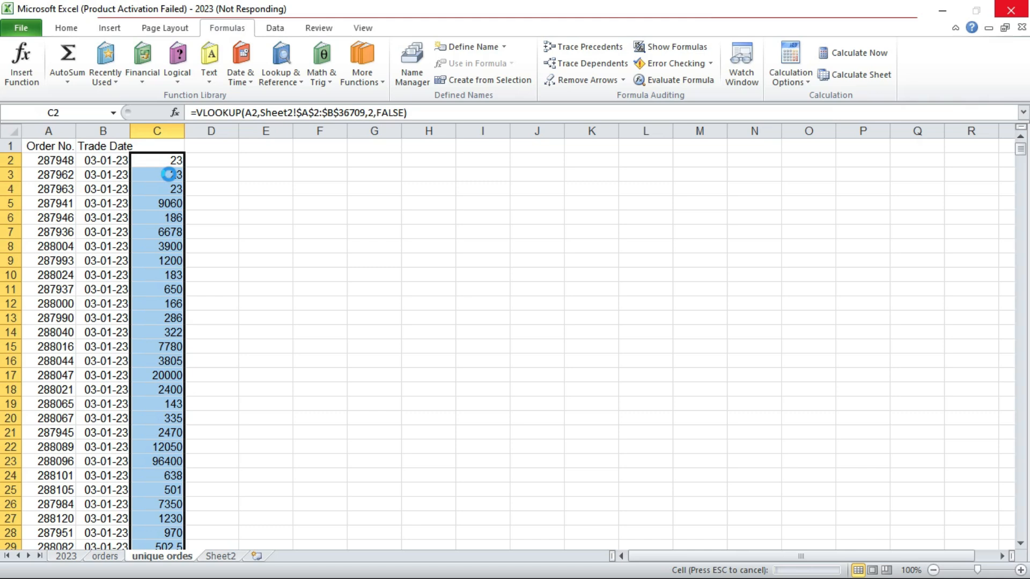